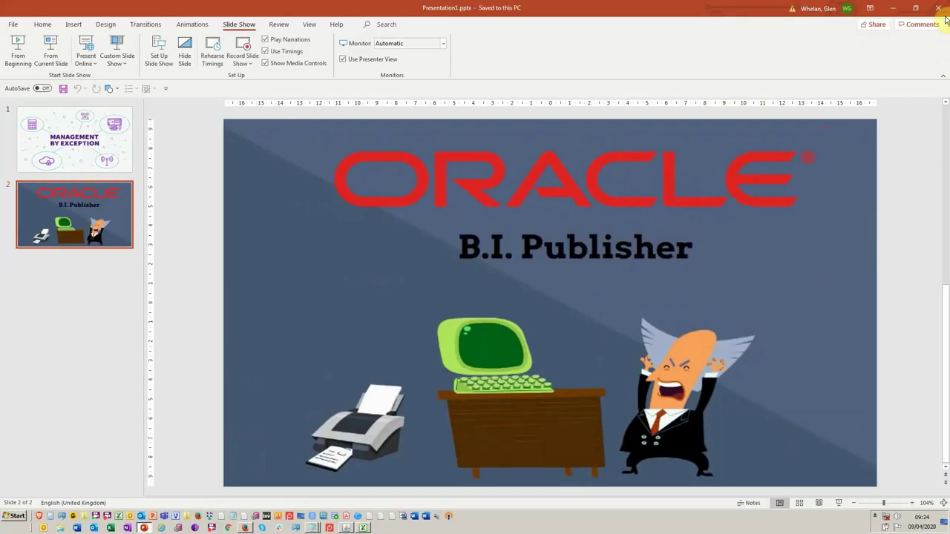
Step: Close the B.I. Publisher PowerPoint presentation to reveal the Oracle Cost Management Navigator
left_click(941, 9)
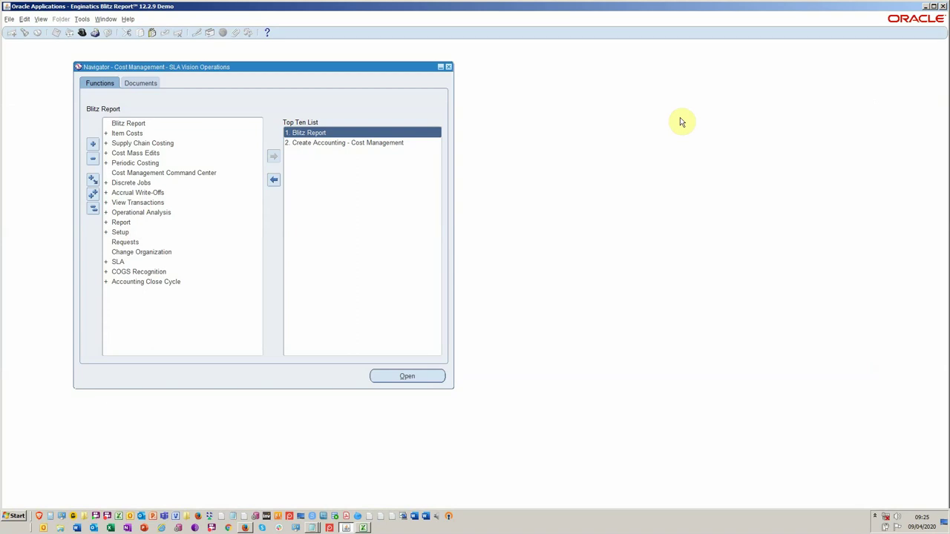
Step: Launch Blitz Report from the Top Ten List and open an empty Blitz Reports Setup form
double_click(376, 135)
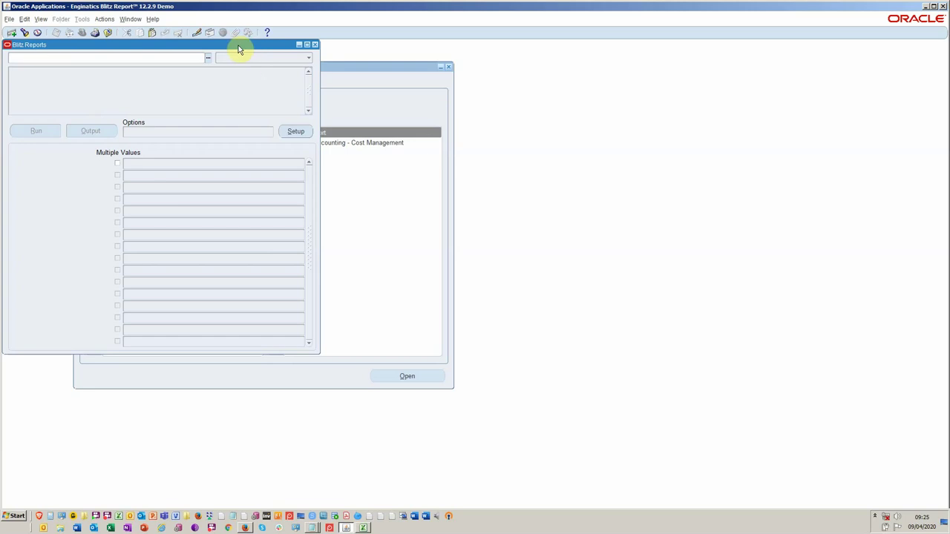
left_click_drag(238, 45, 475, 141)
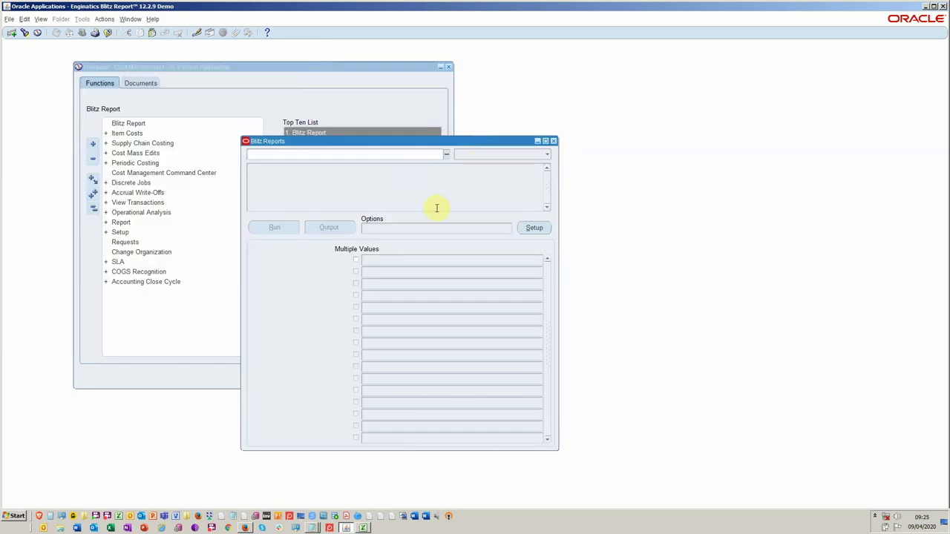
left_click(531, 227)
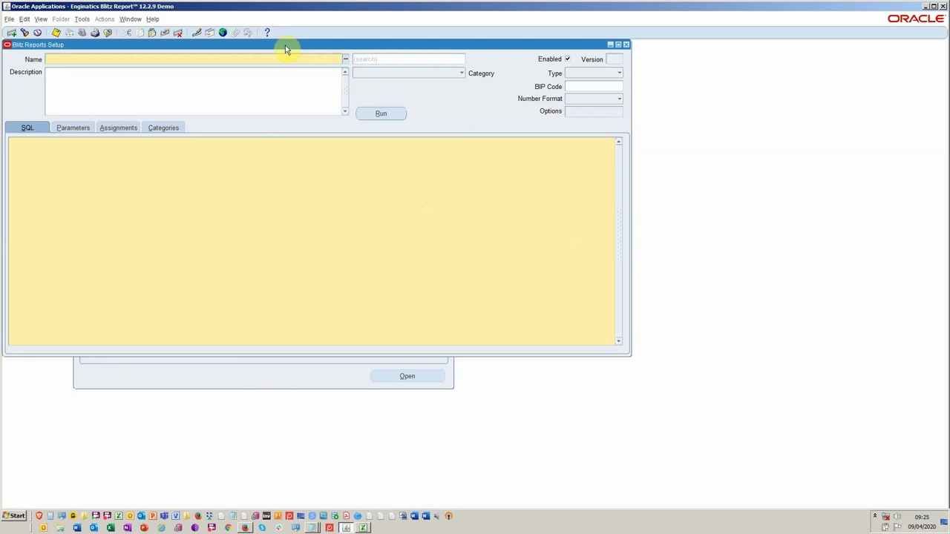
left_click_drag(286, 49, 326, 99)
Step: Import BI Publisher 'All Inventories Value Report (XML)' as CST All Inventories Value, then open its BIP data template
left_click(82, 18)
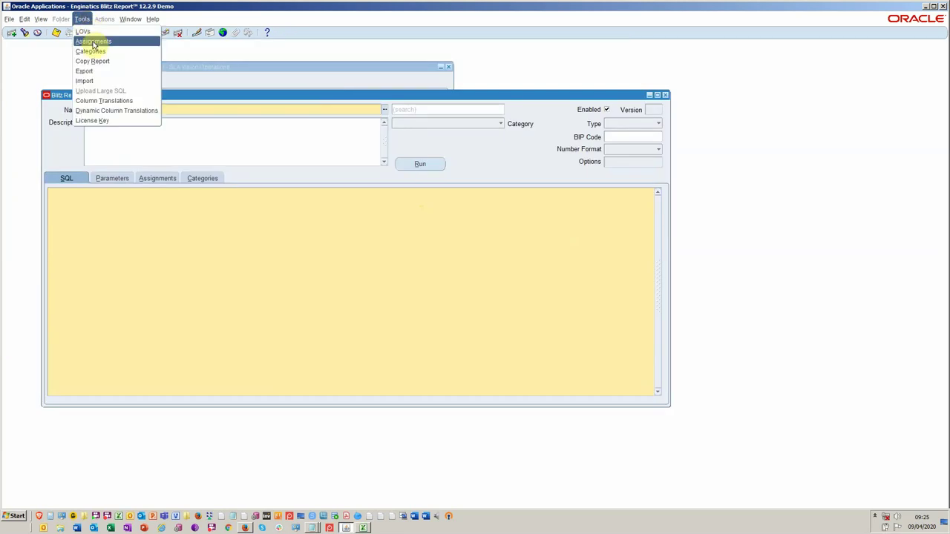
left_click(95, 80)
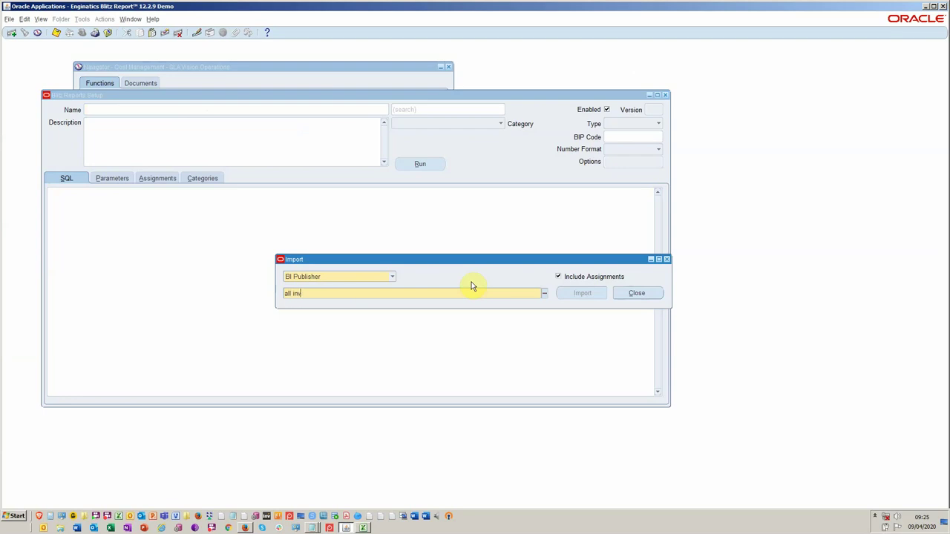
type("all inventories Value Report %")
key("Tab")
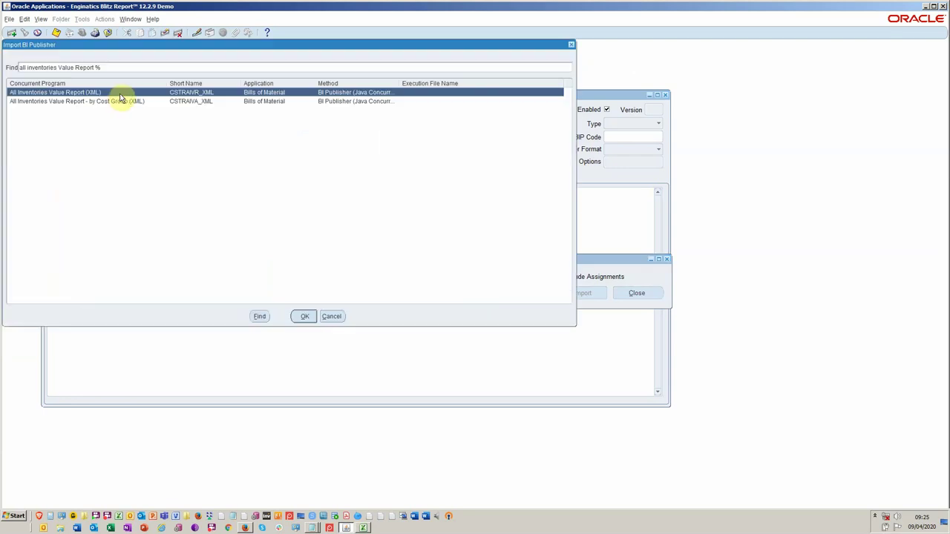
double_click(120, 96)
left_click(575, 293)
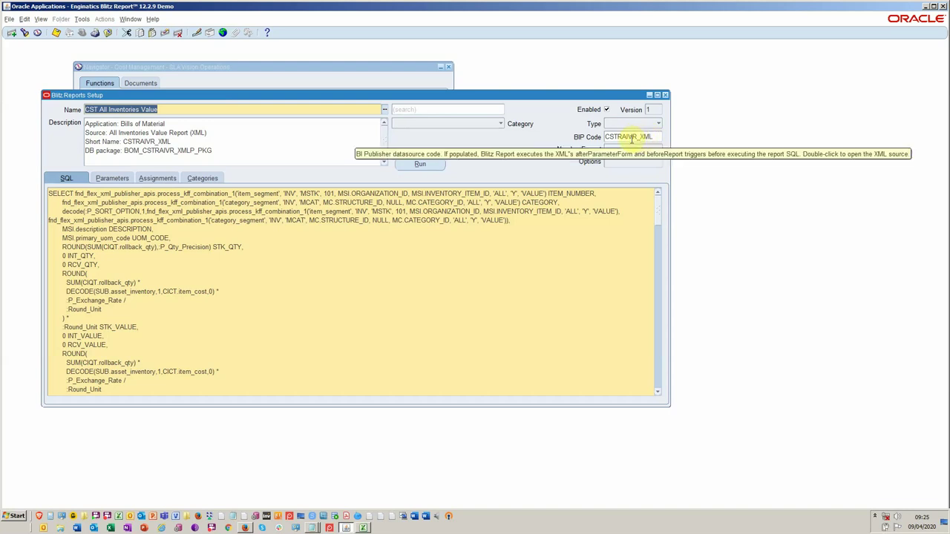
double_click(632, 136)
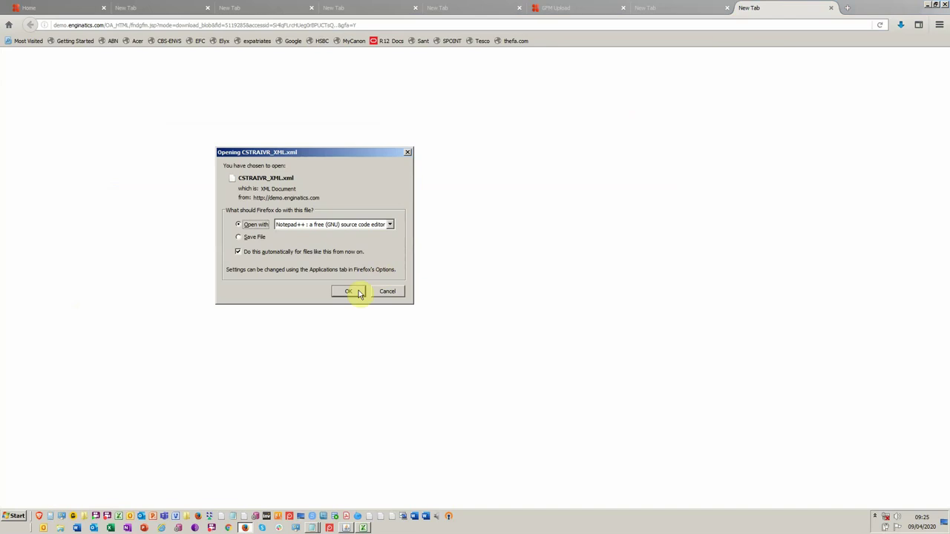
Step: Review the CSTRAIVR_XML.xml parameters and SQL in Notepad++, then return to Oracle Applications
left_click(355, 290)
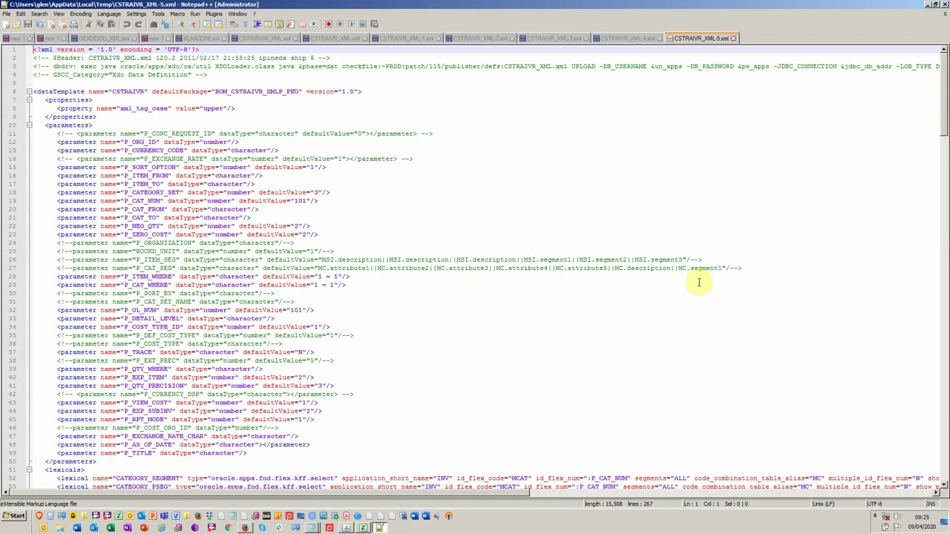
scroll(514, 222, "down", 6)
scroll(514, 222, "down", 20)
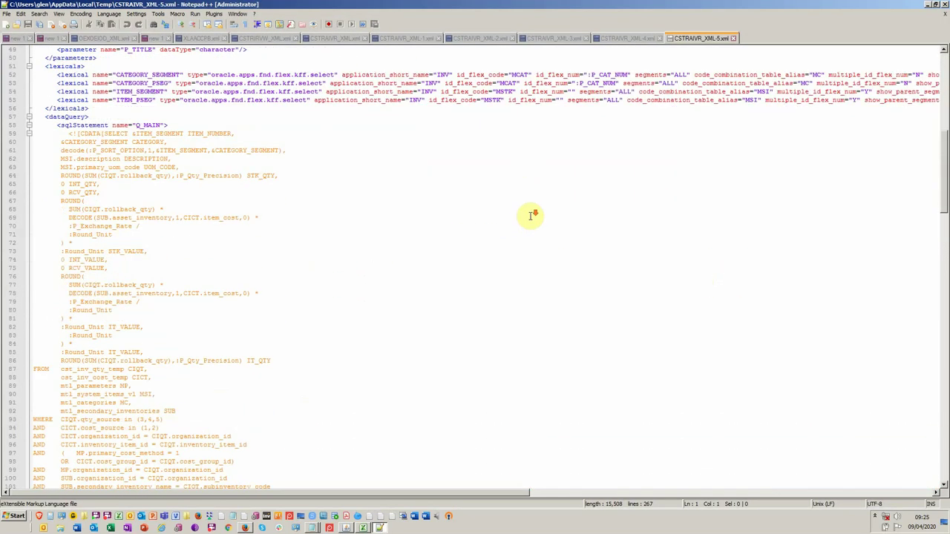
scroll(535, 212, "down", 10)
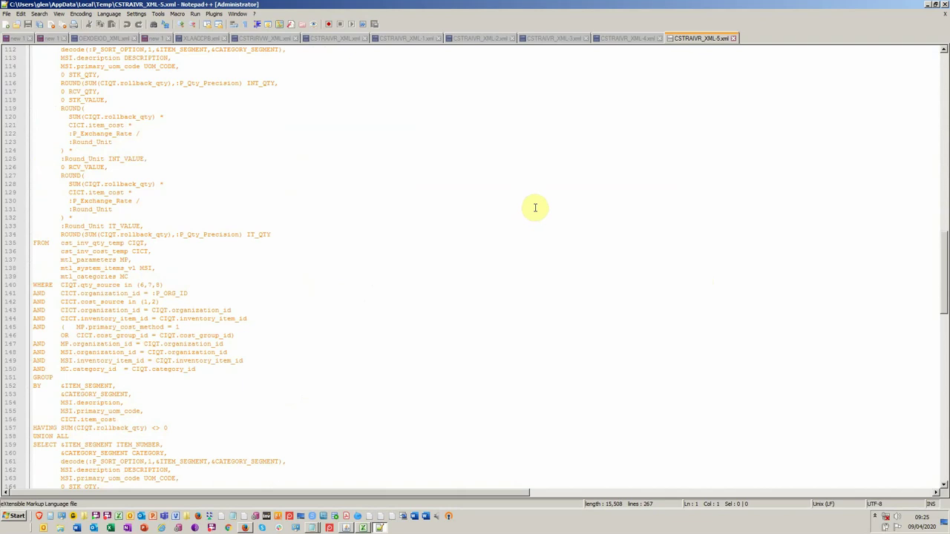
key("alt+Tab")
key("alt+Tab")
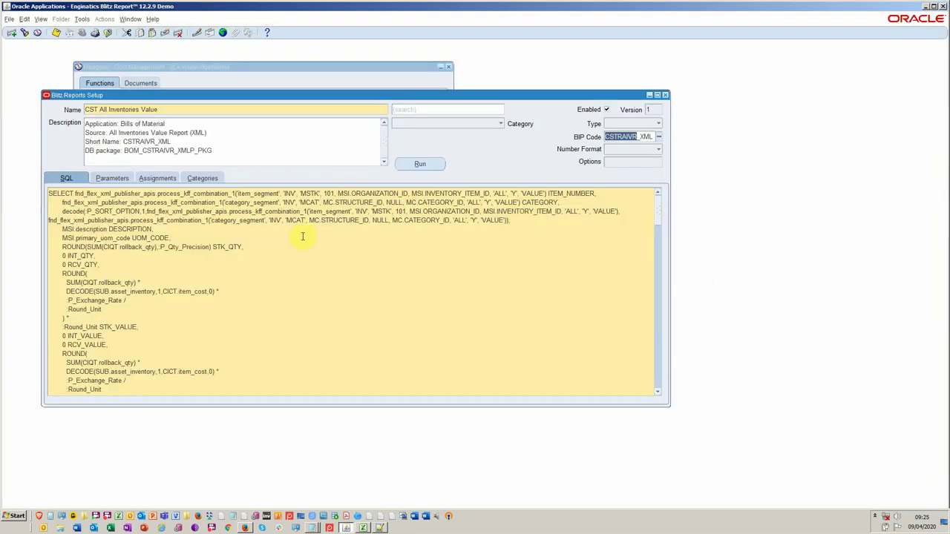
Step: Check the imported parameters and request-group assignments, then bring up the CST All Inventories Value run form
left_click(113, 179)
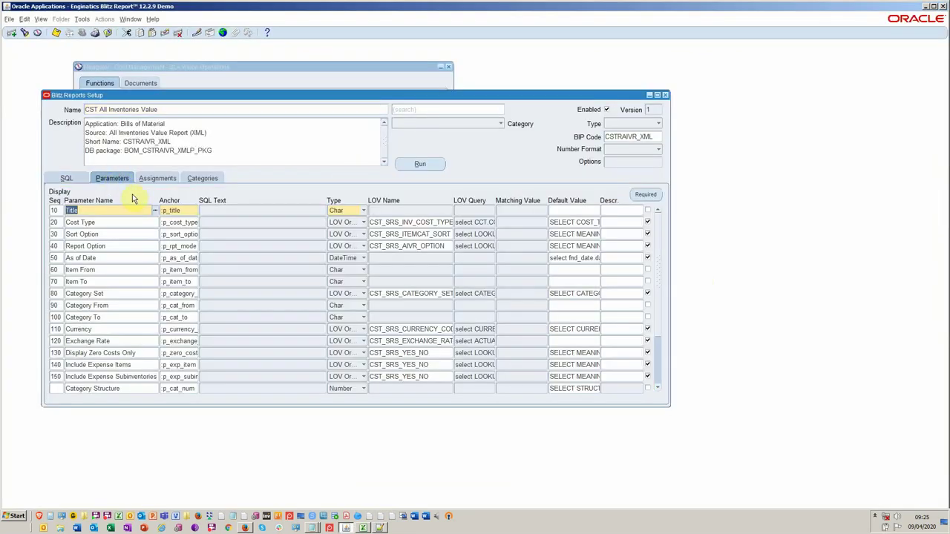
left_click(155, 177)
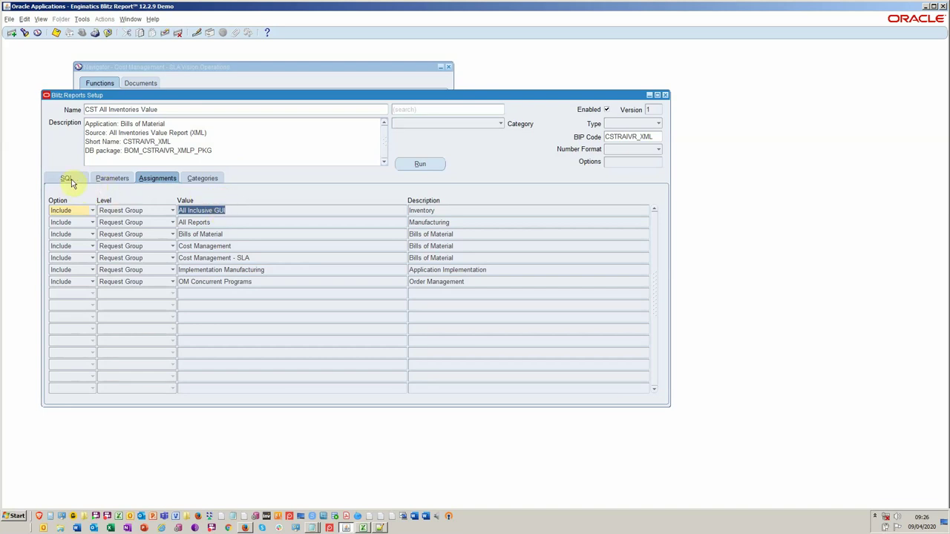
left_click(405, 163)
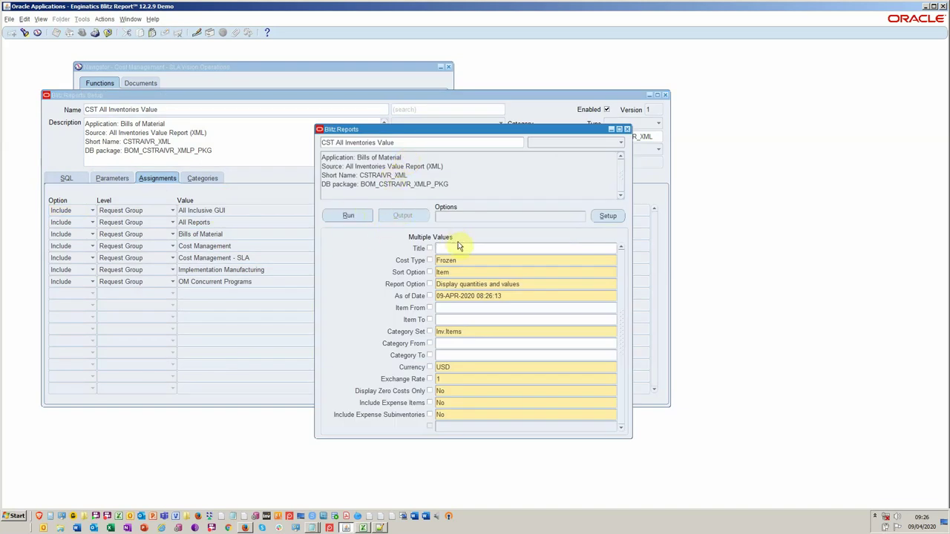
Step: Run CST All Inventories Value with default parameters (Cost Type Frozen, Currency USD) to Excel
left_click(354, 219)
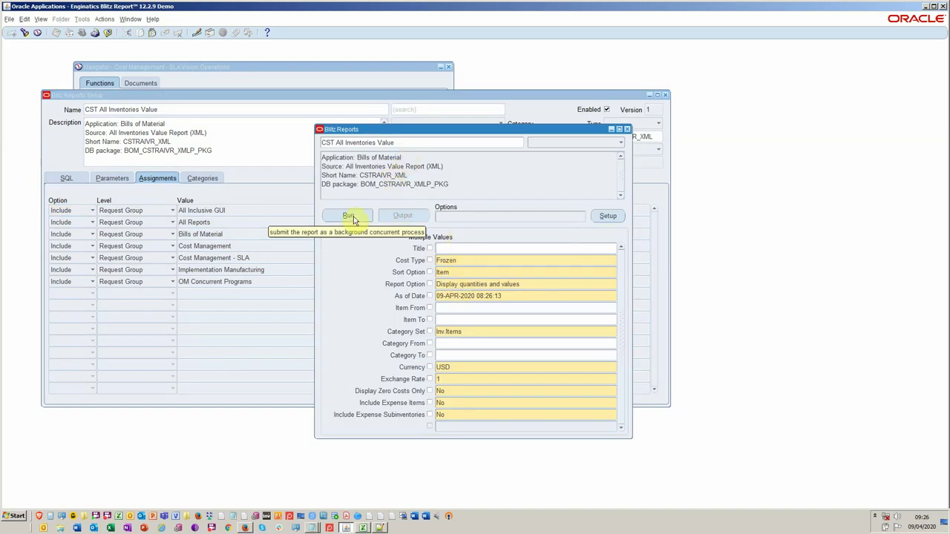
left_click(354, 220)
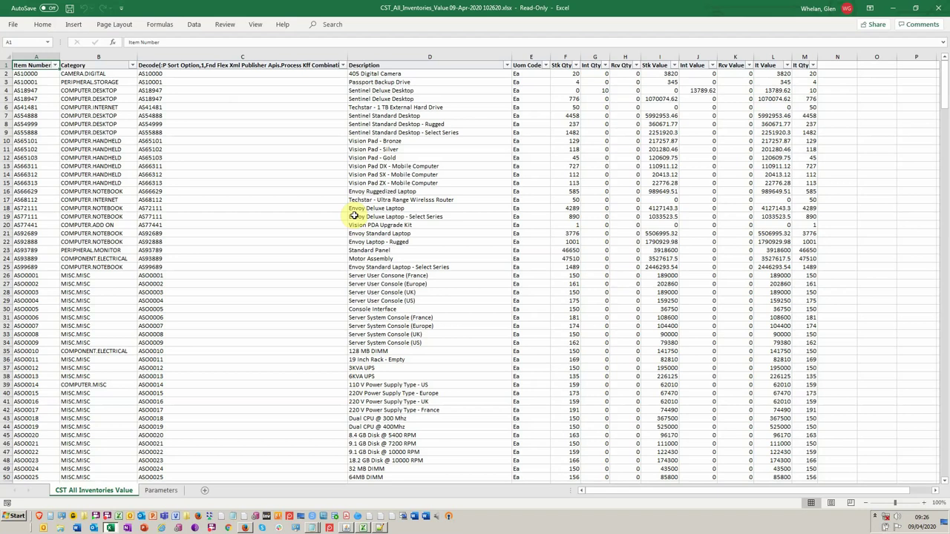
Step: Compare the Blitz output with all-inv-value-std-oracle.xls in Excel, then go back to Oracle Applications
key("alt+Tab")
key("alt+Tab")
key("alt+Tab")
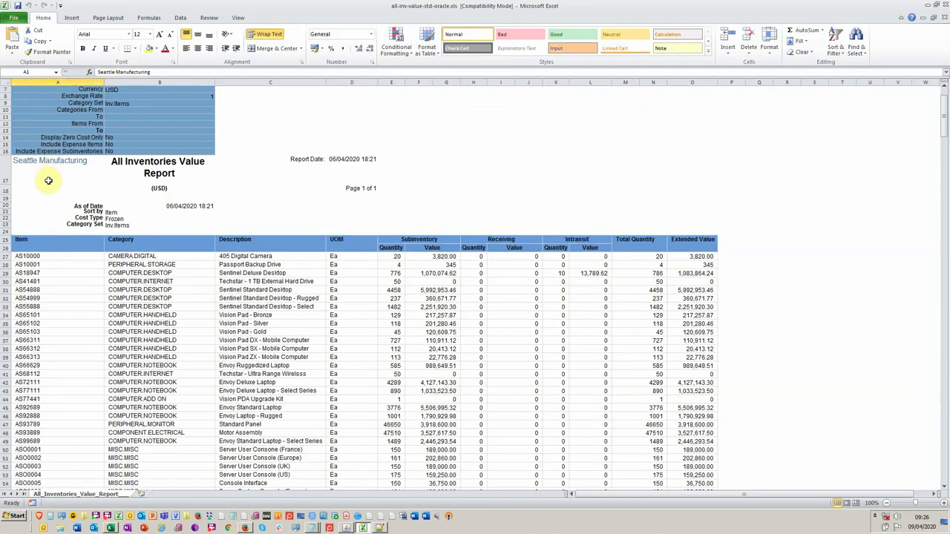
scroll(356, 186, "down", 4)
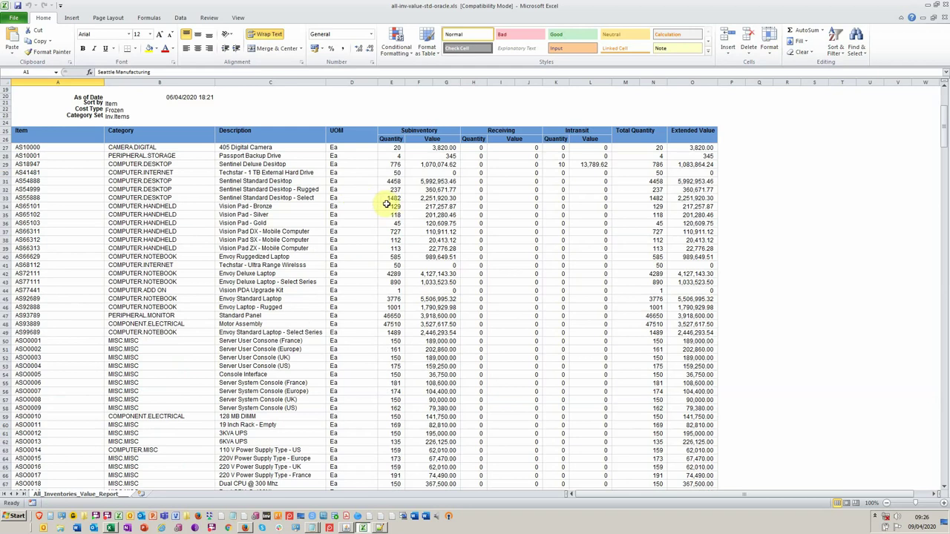
key("alt+Tab")
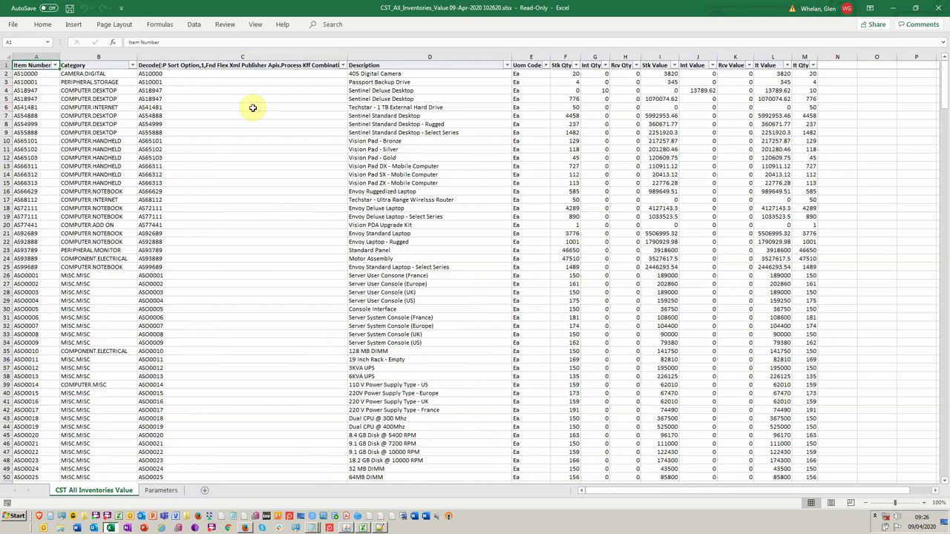
key("alt+Tab")
key("alt+Tab")
key("alt+Tab")
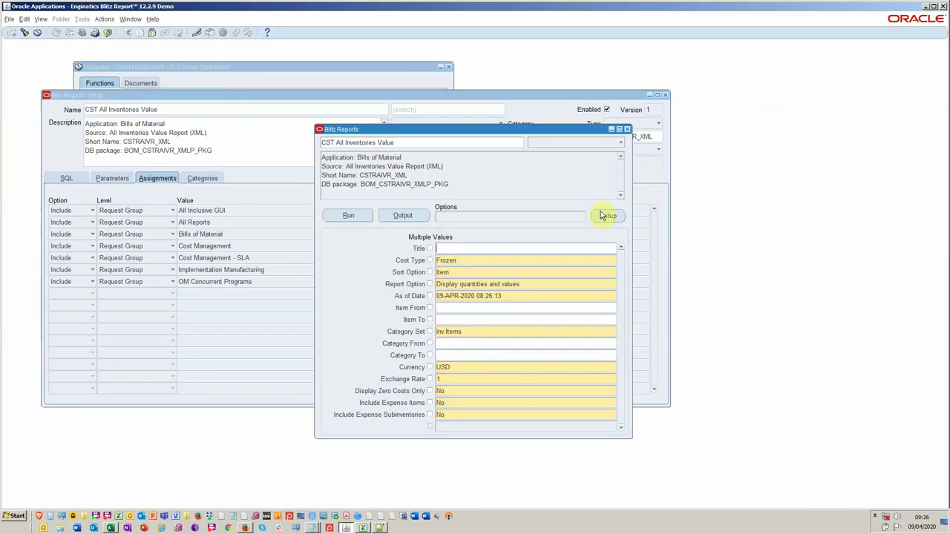
Step: Look over the report's SQL in the setup form and reopen the run window for testing
left_click(608, 216)
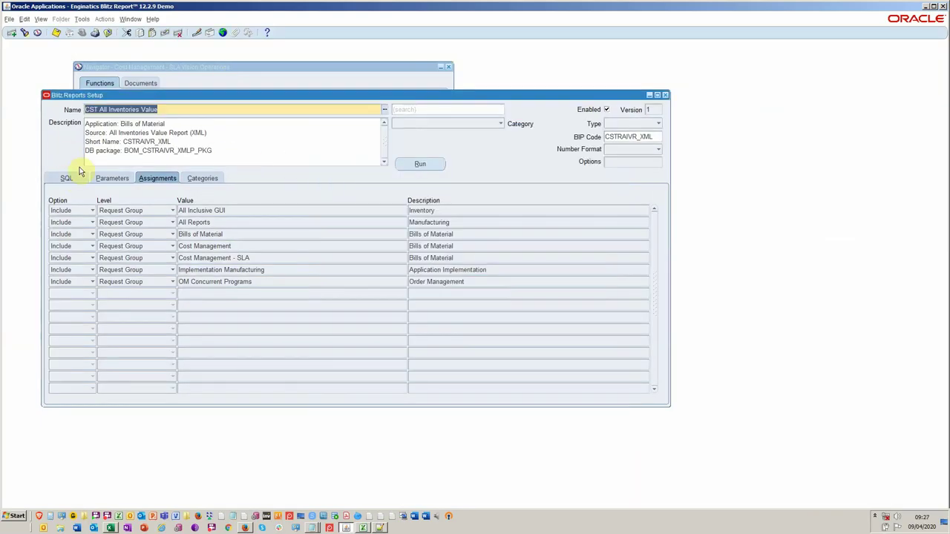
left_click(67, 178)
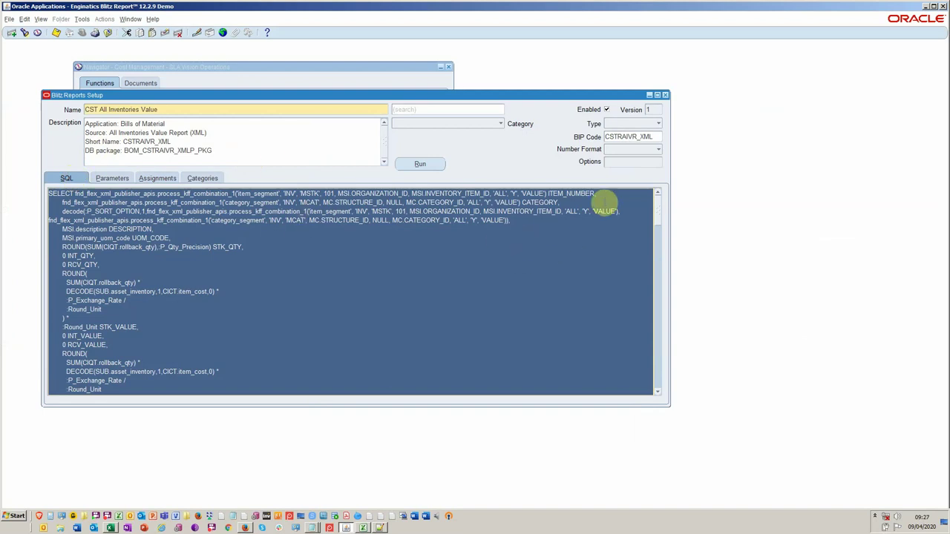
left_click(627, 212)
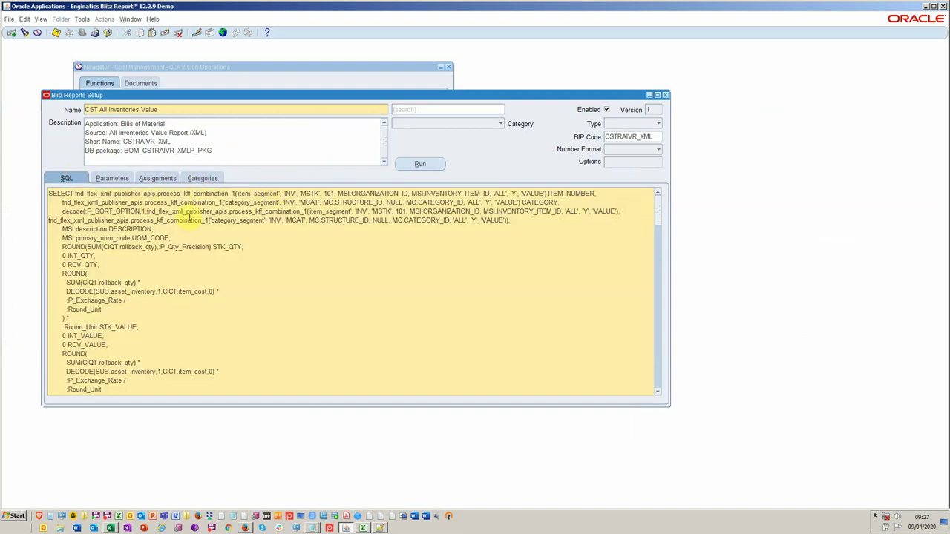
left_click(433, 165)
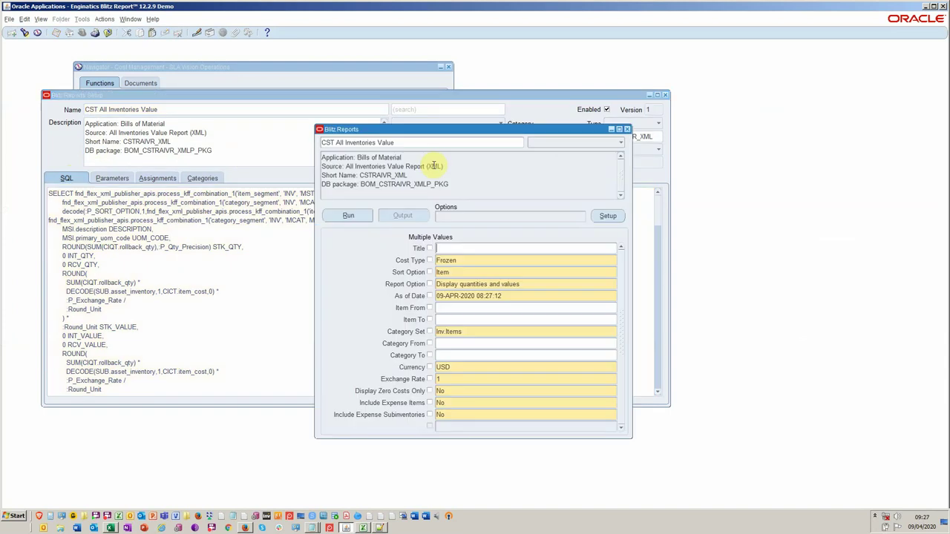
Step: Create a new column template dropping the Decode sort column with Int Qty third, then run the report
left_click(472, 213)
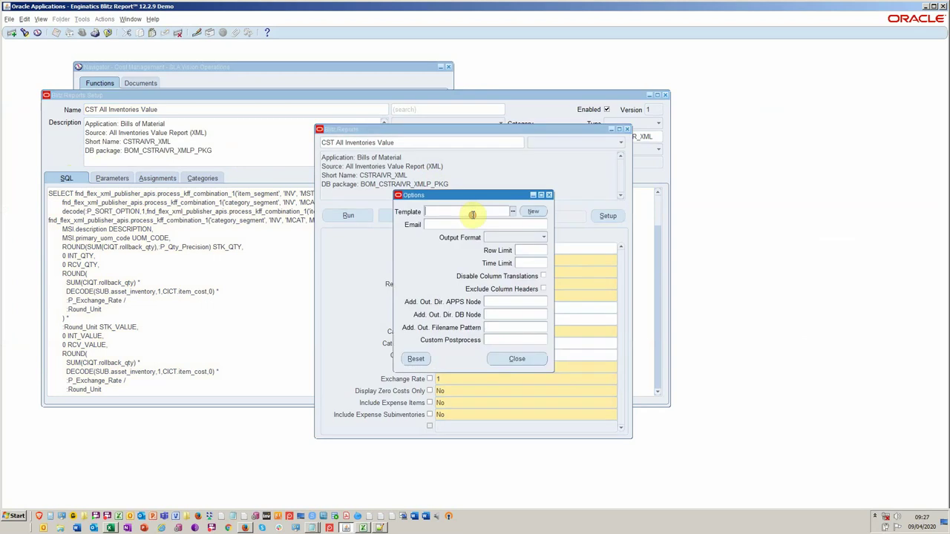
left_click(532, 213)
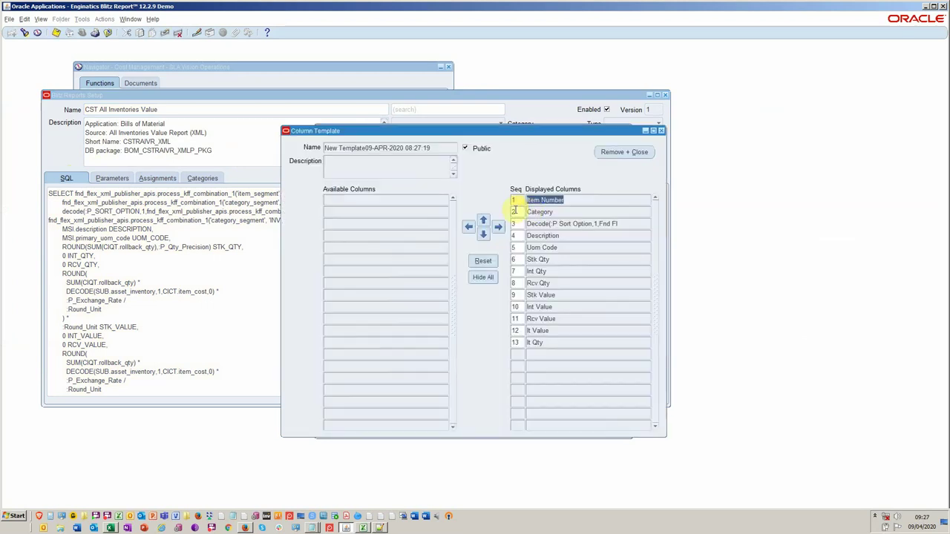
left_click(576, 223)
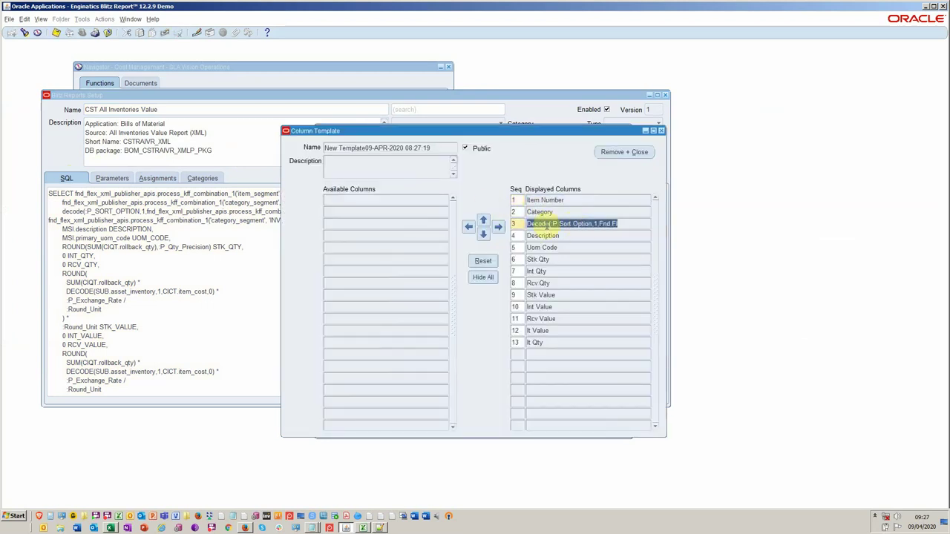
left_click(467, 227)
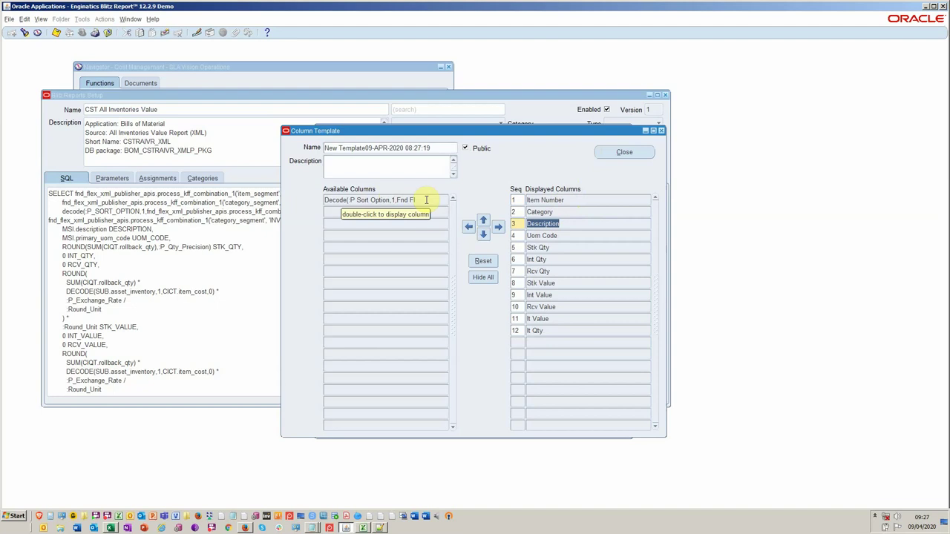
left_click(530, 249, "shift")
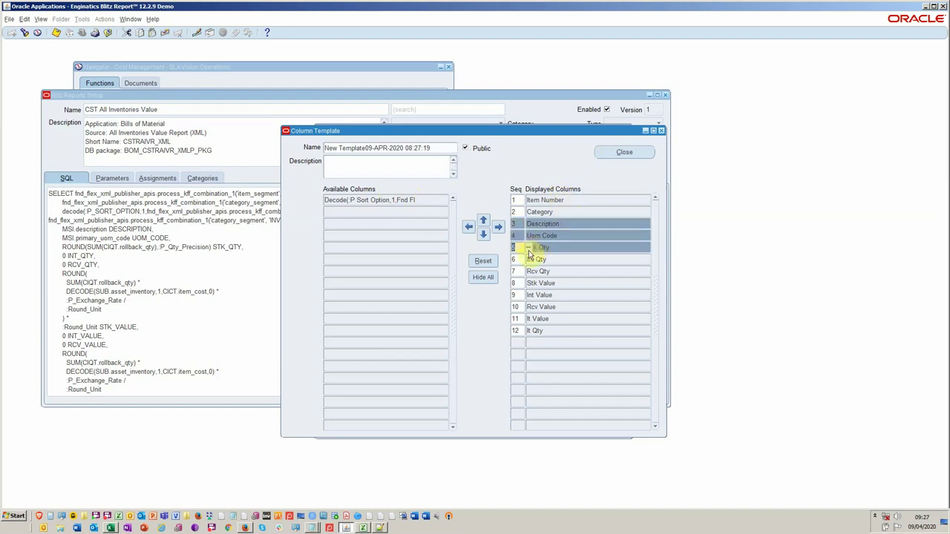
left_click(482, 220)
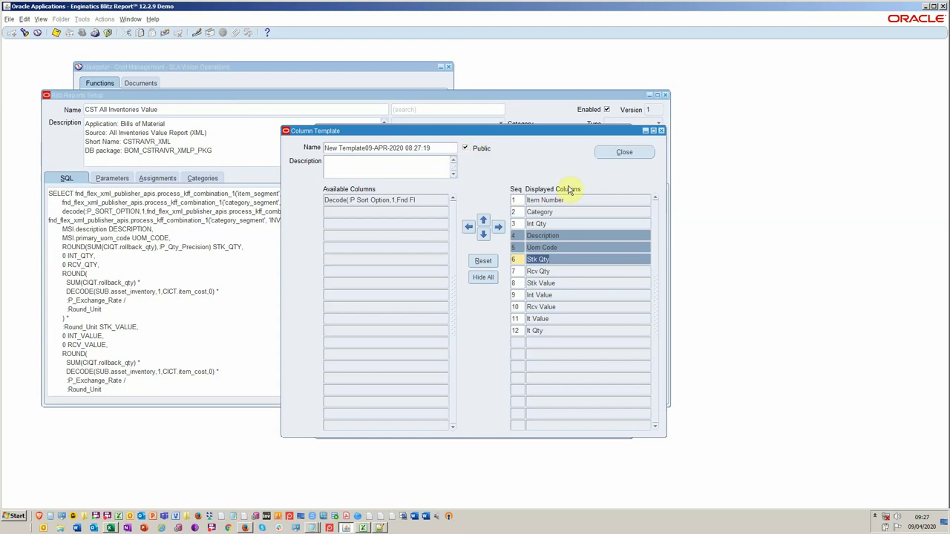
left_click(623, 153)
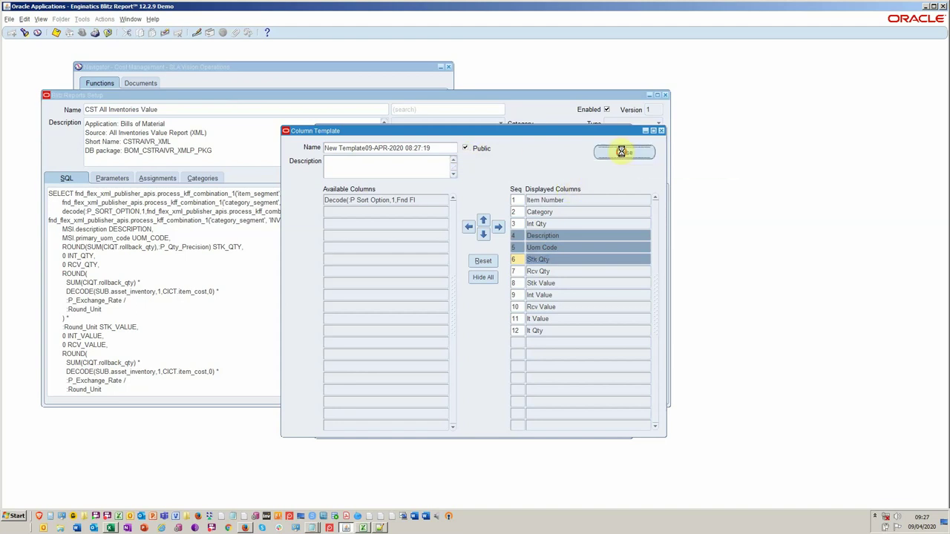
left_click(347, 217)
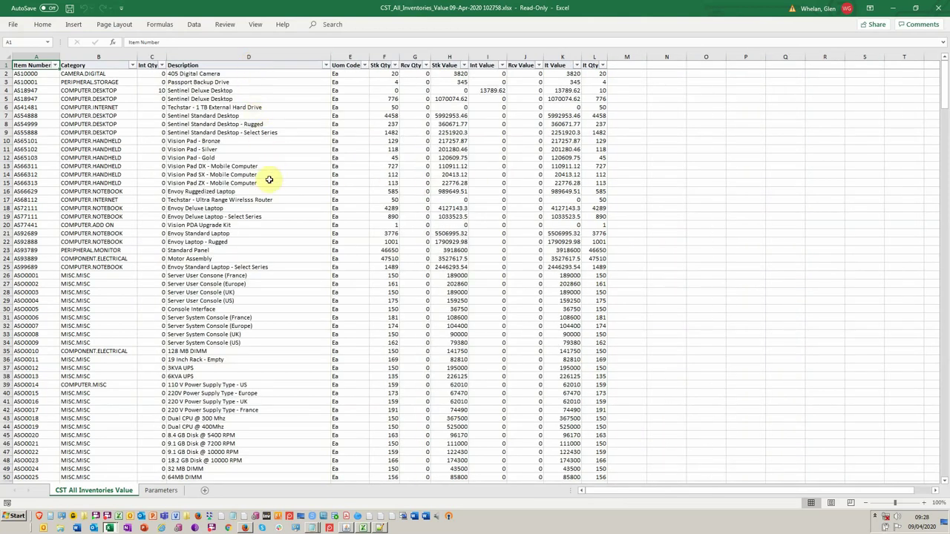
Step: Switch from the Excel output back to the Blitz Reports run window in Oracle Applications
key("alt+Tab")
key("alt+Tab")
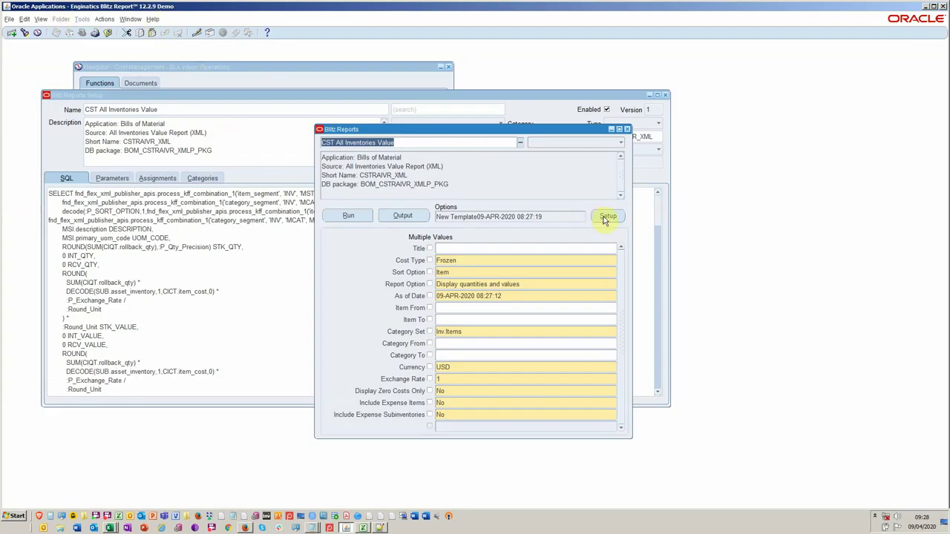
Step: Add parameter row 160 by copying the Organization Code parameter from BOM Calendar Exceptions
left_click(605, 218)
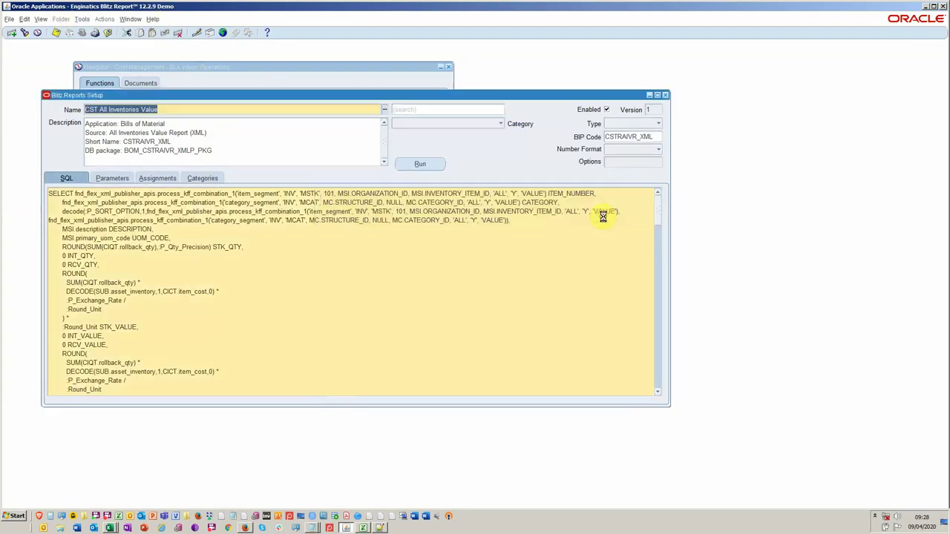
left_click(121, 178)
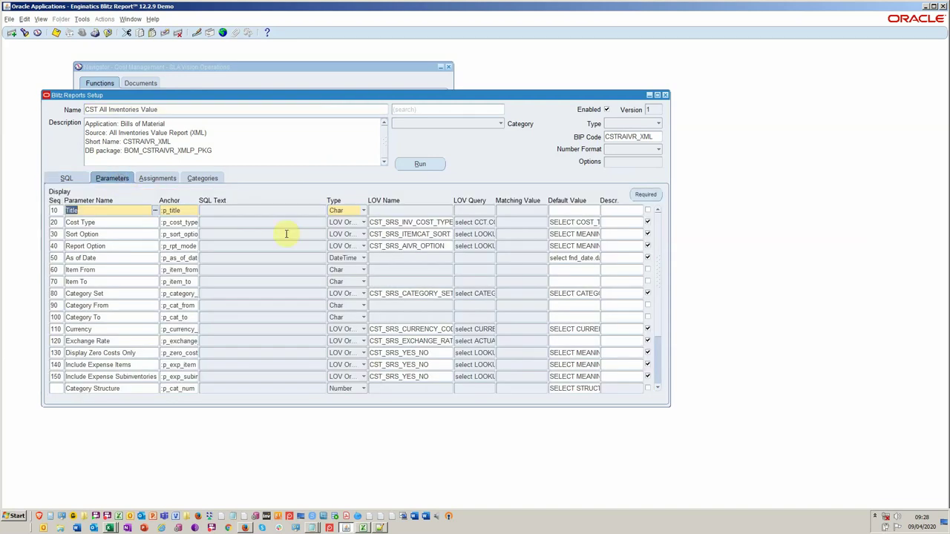
left_click(659, 371)
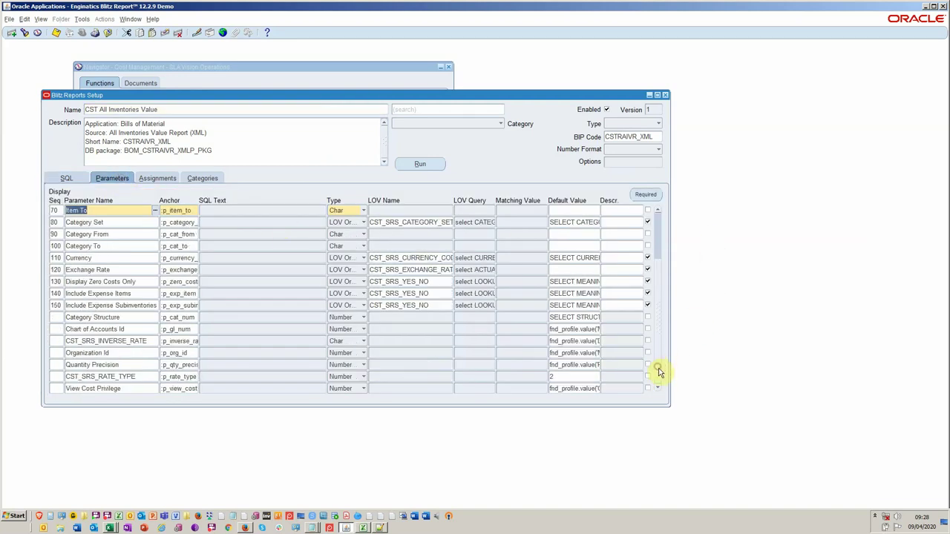
left_click(257, 384)
key("Down")
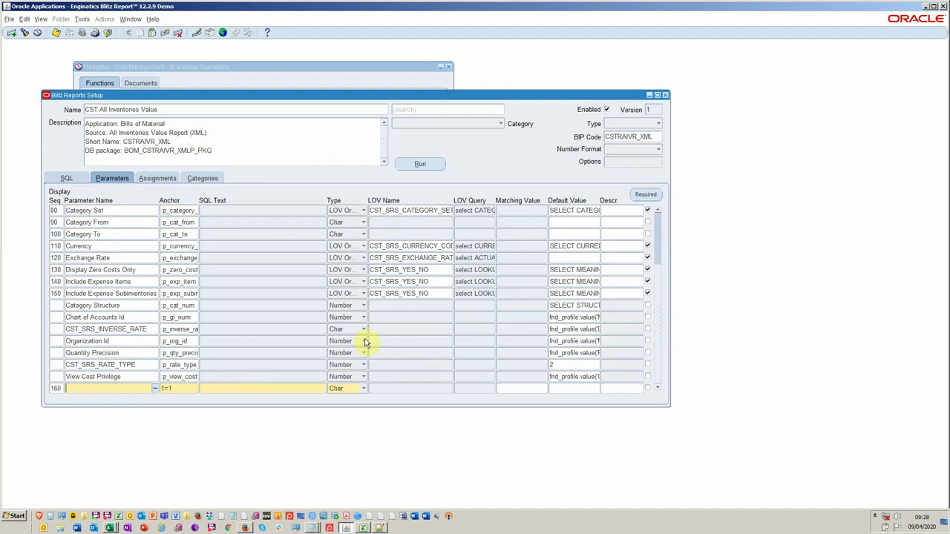
left_click(109, 387)
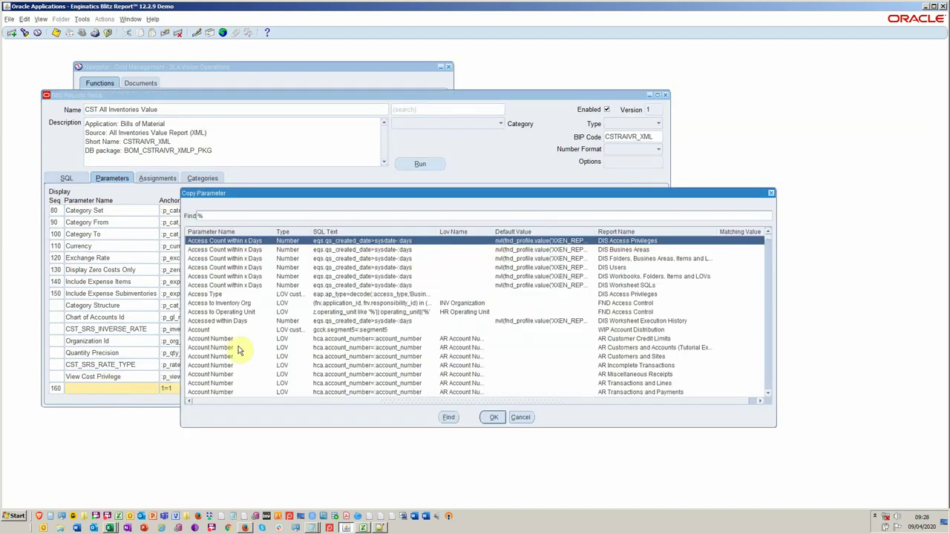
type("org")
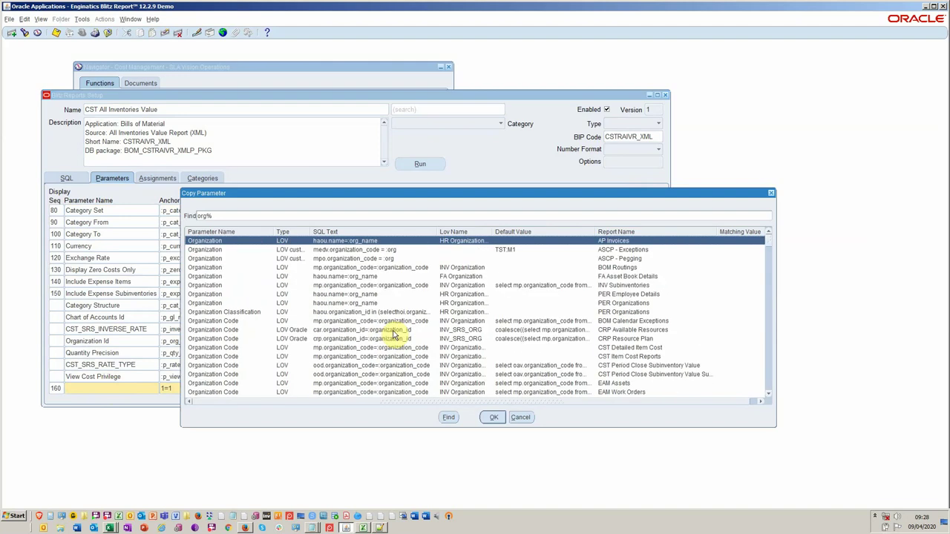
left_click(398, 321)
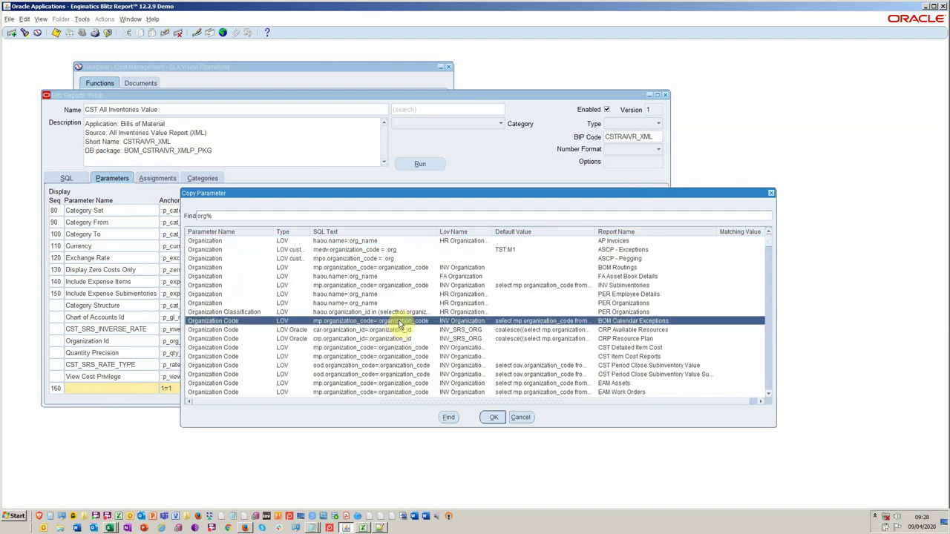
double_click(399, 324)
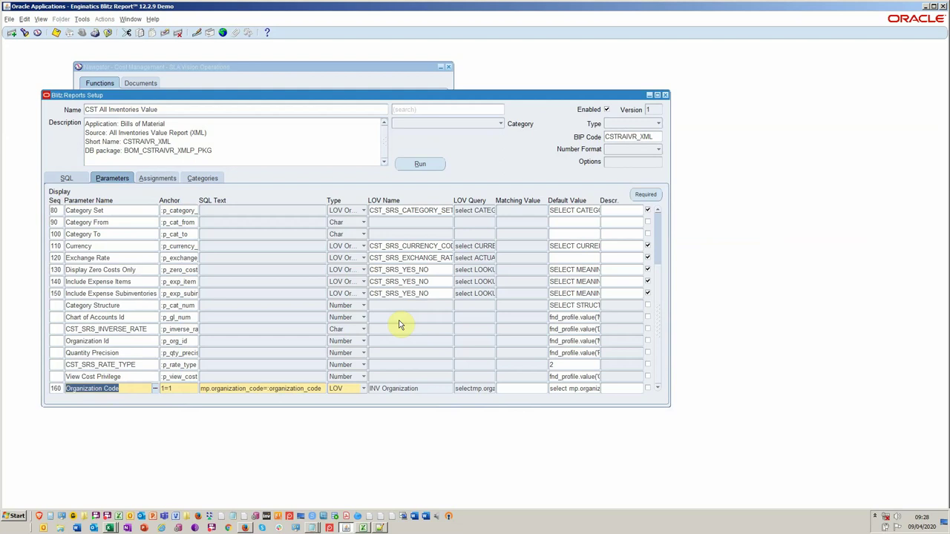
Step: Set the new Organization Code parameter's anchor to p_organization
left_click(191, 391)
left_click(194, 390)
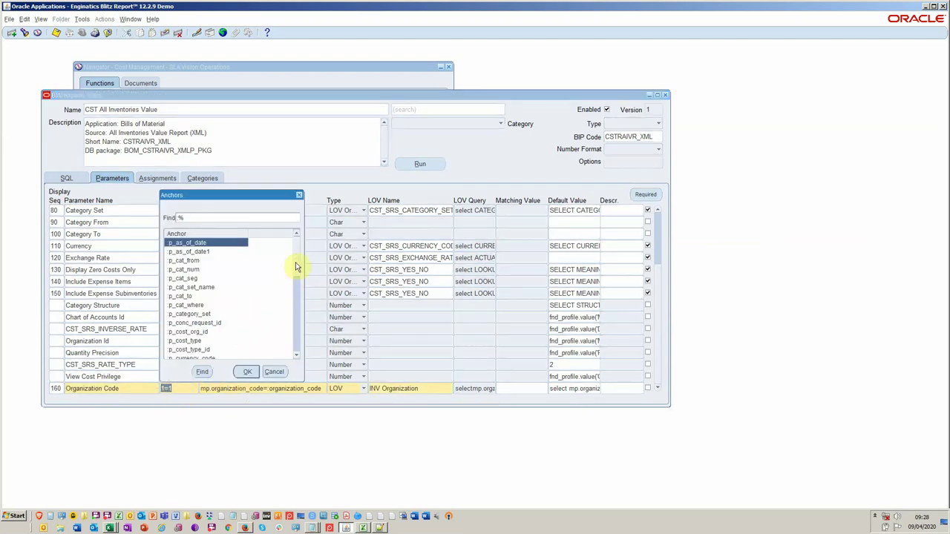
left_click_drag(296, 264, 286, 326)
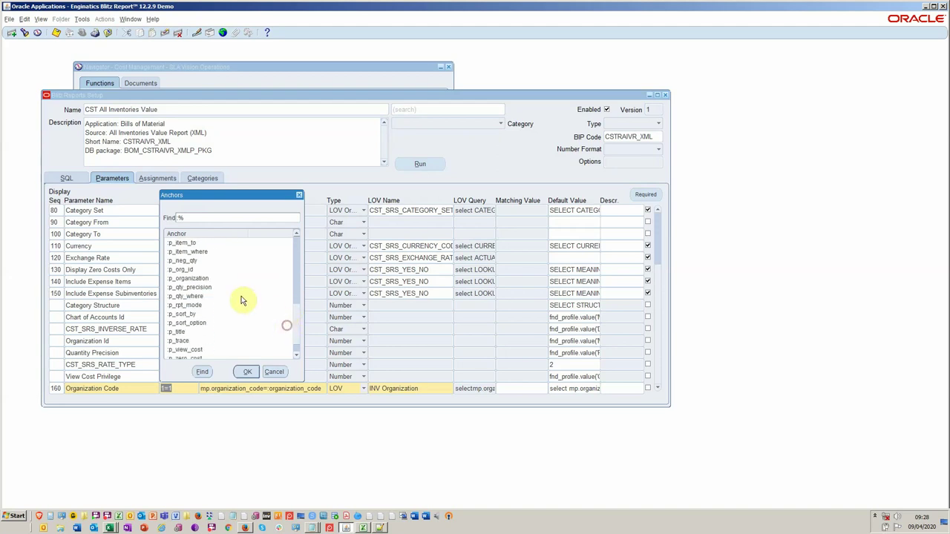
double_click(216, 278)
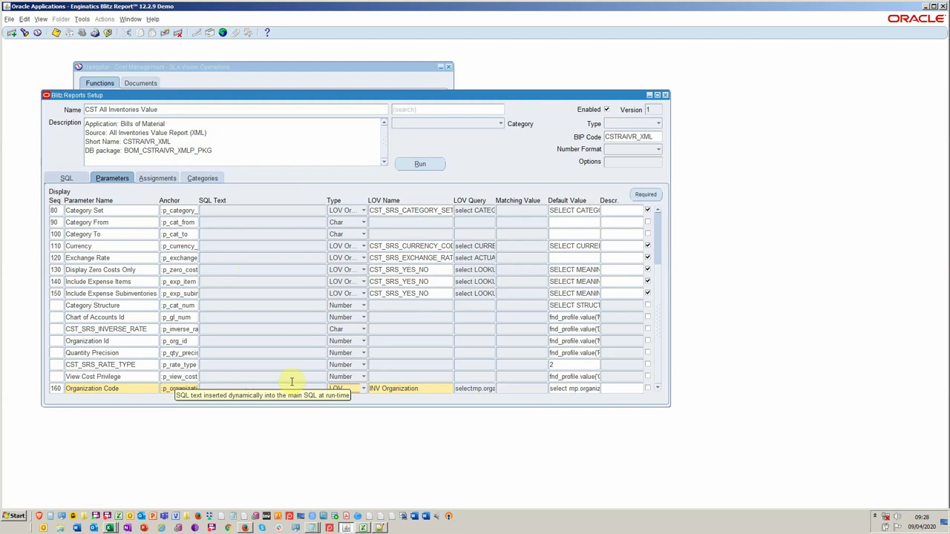
Step: View the seven request group assignments, discarding a blank new assignment row unchanged
left_click(157, 180)
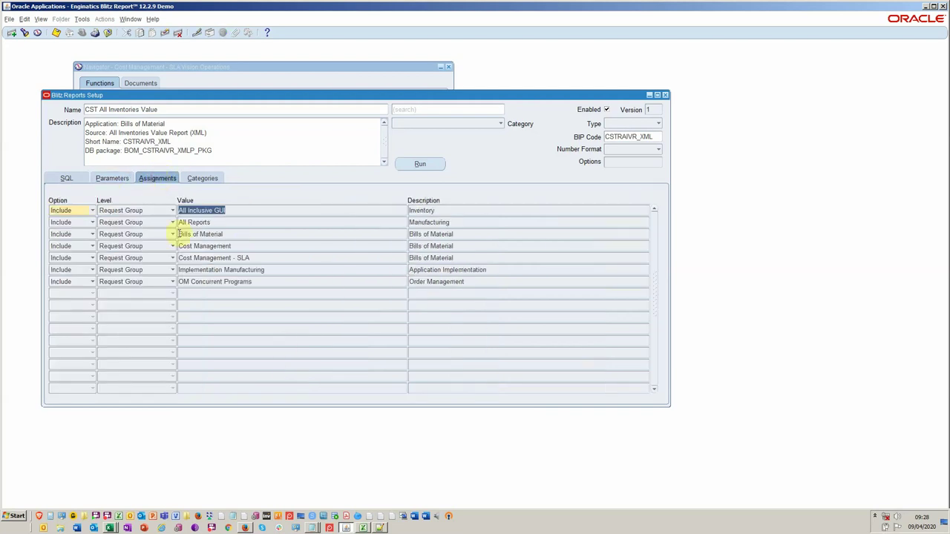
left_click(208, 292)
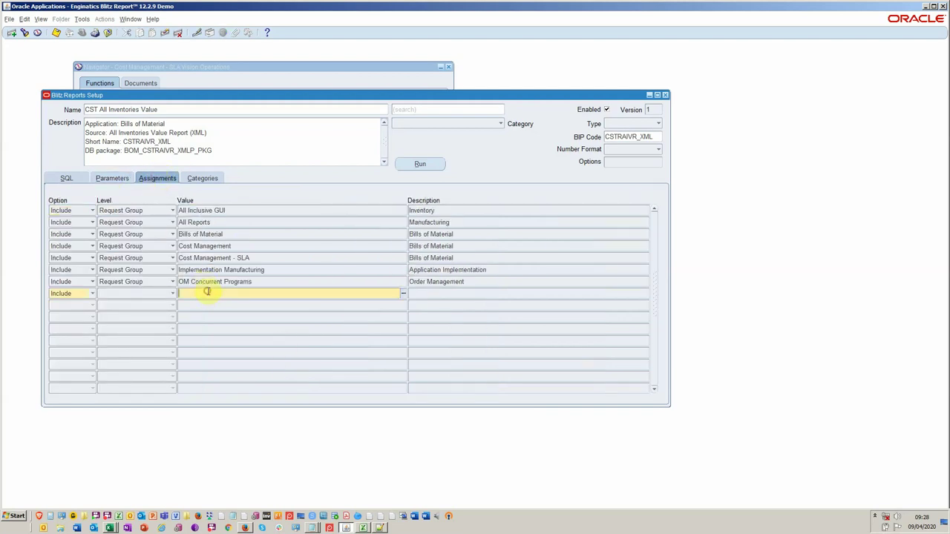
left_click(169, 297)
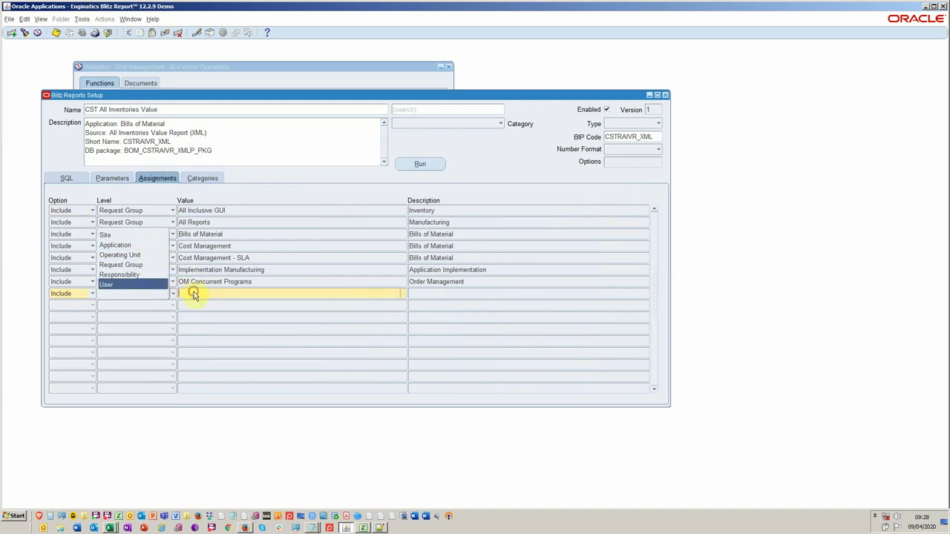
left_click(192, 293)
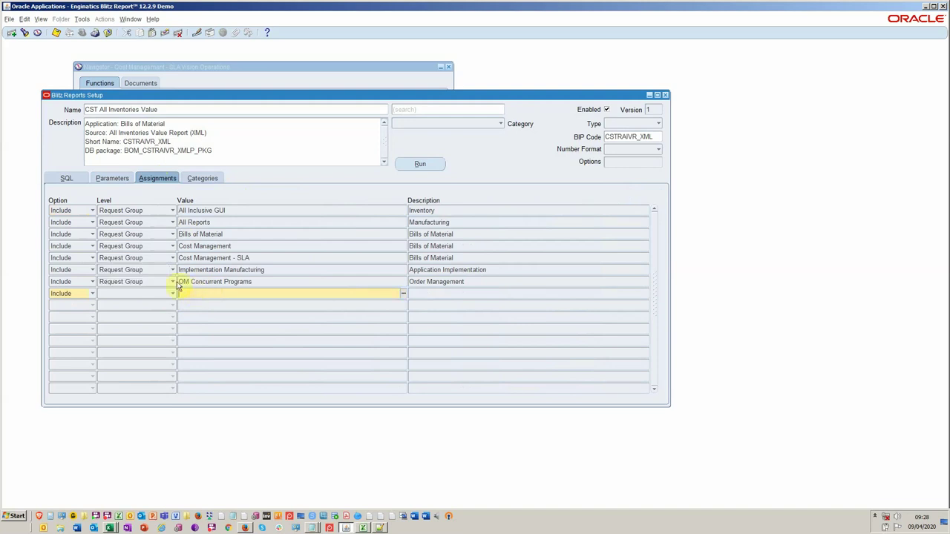
left_click(165, 33)
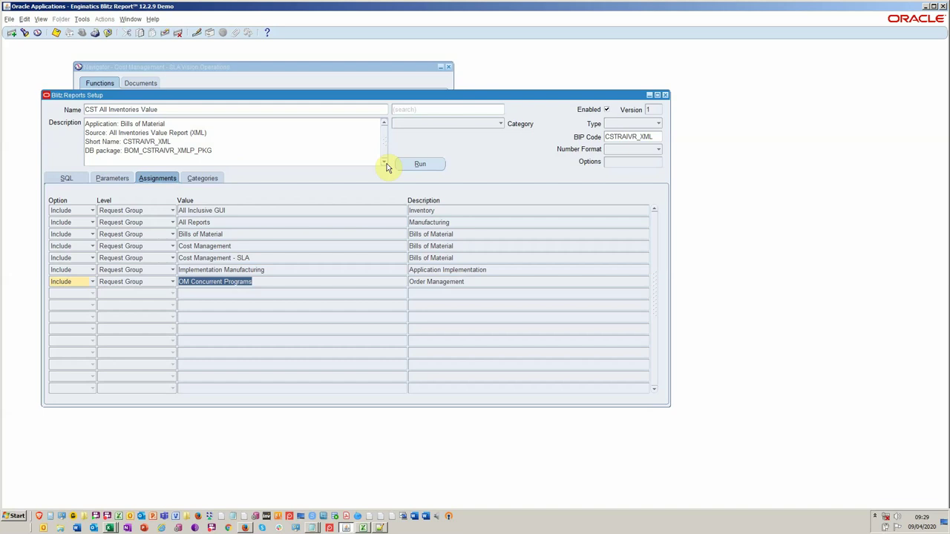
Step: Run CST All Inventories Value with Organization Code M1 to produce the Excel output
left_click(432, 165)
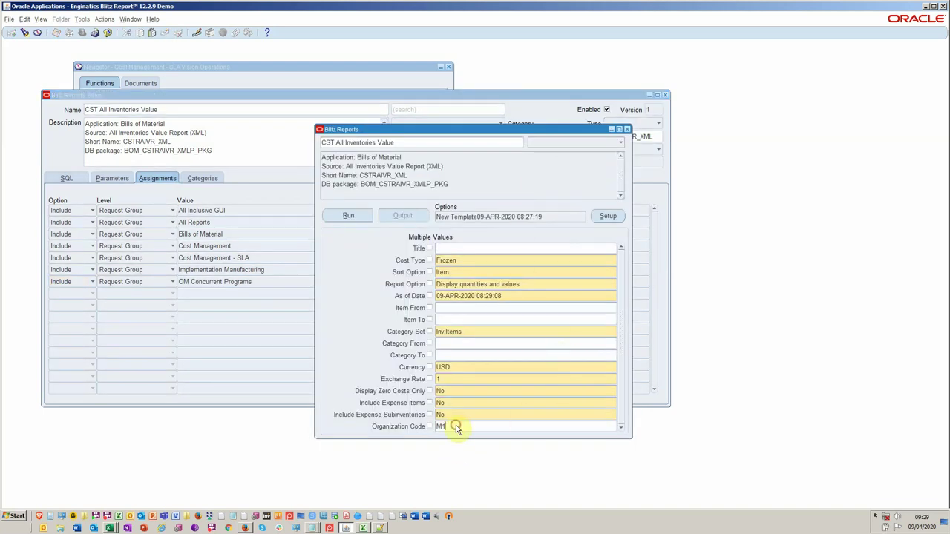
left_click(611, 426)
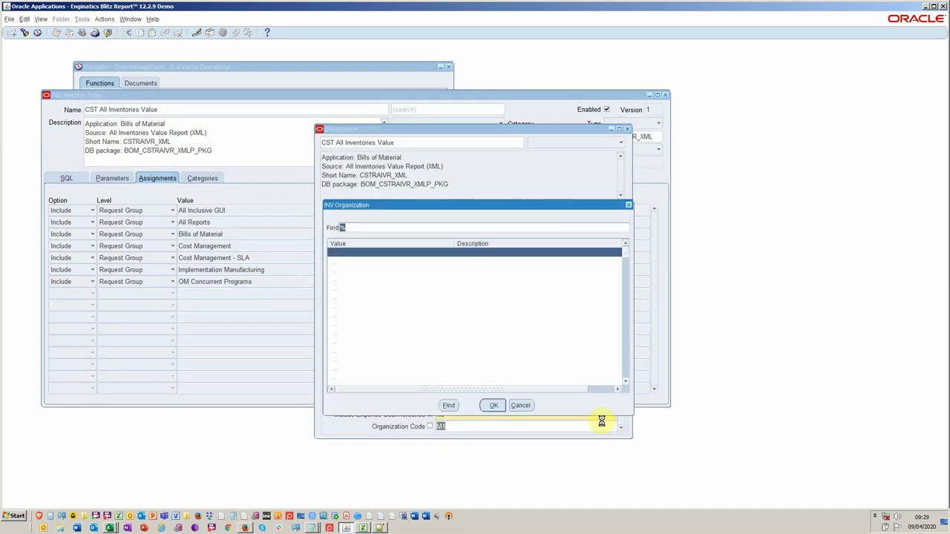
left_click(494, 404)
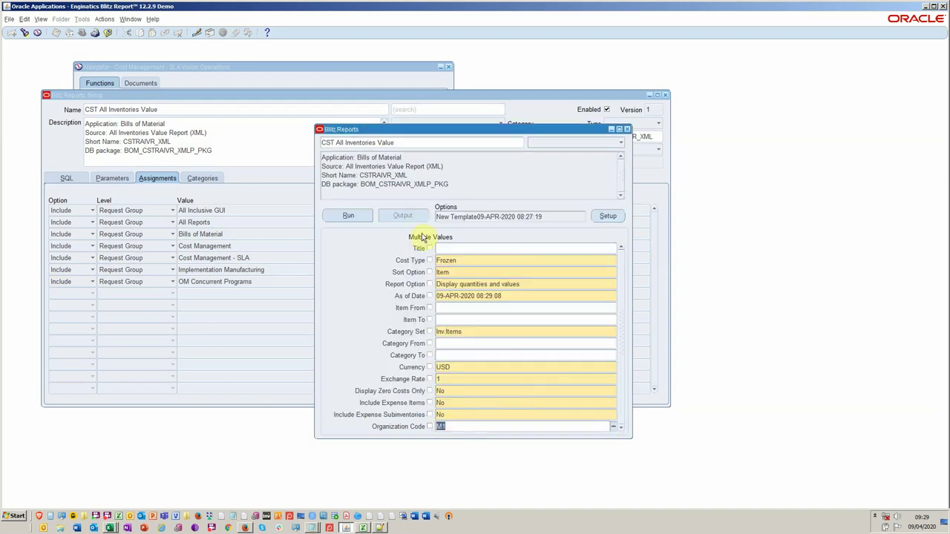
left_click(352, 217)
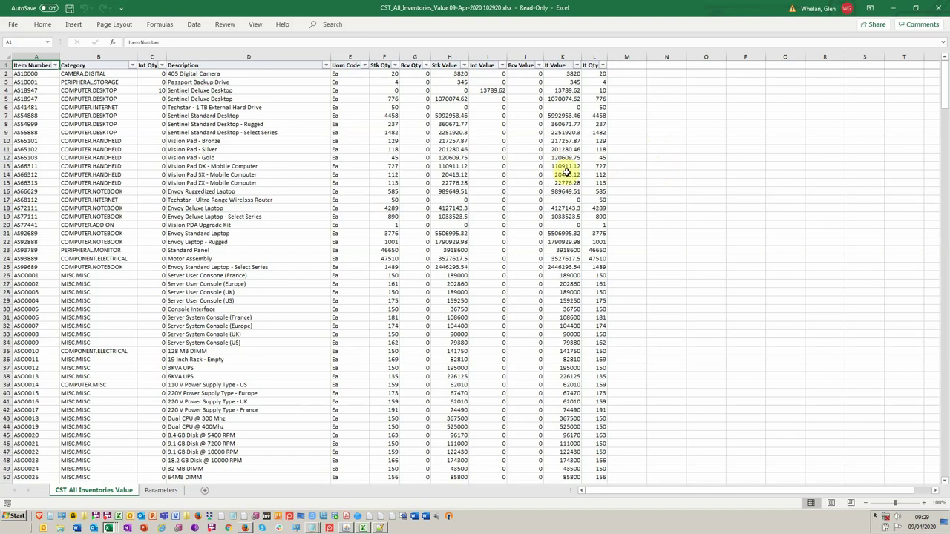
Step: Compare the output against all-inv-value-std-oracle.xls, then go back to Oracle Applications
key("alt+Tab")
key("alt+Tab")
key("alt+Tab")
key("alt+Tab")
key("alt+Tab")
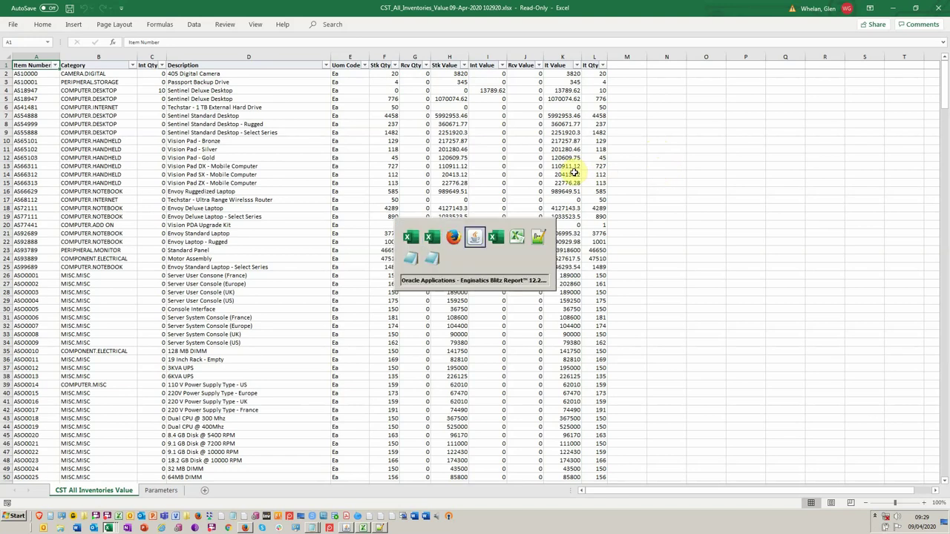
key("alt+Tab")
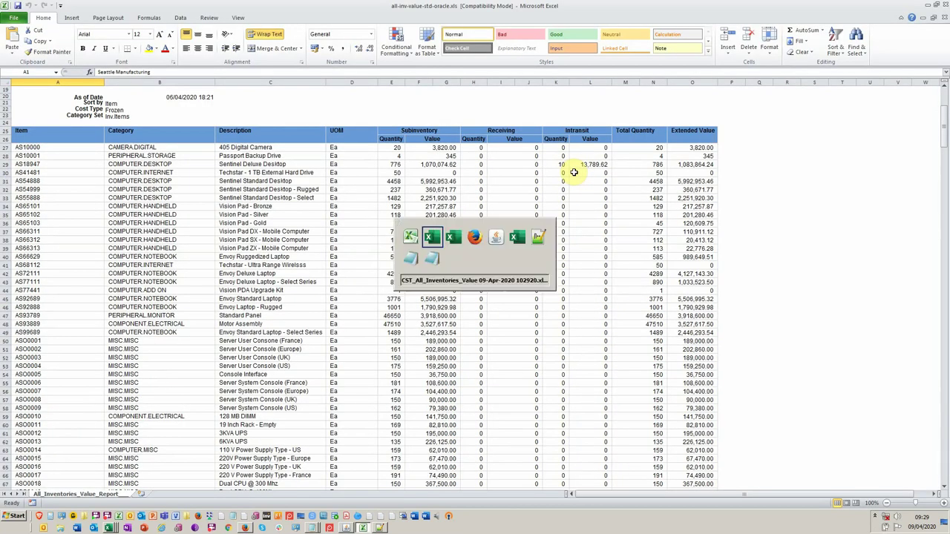
key("alt+Tab")
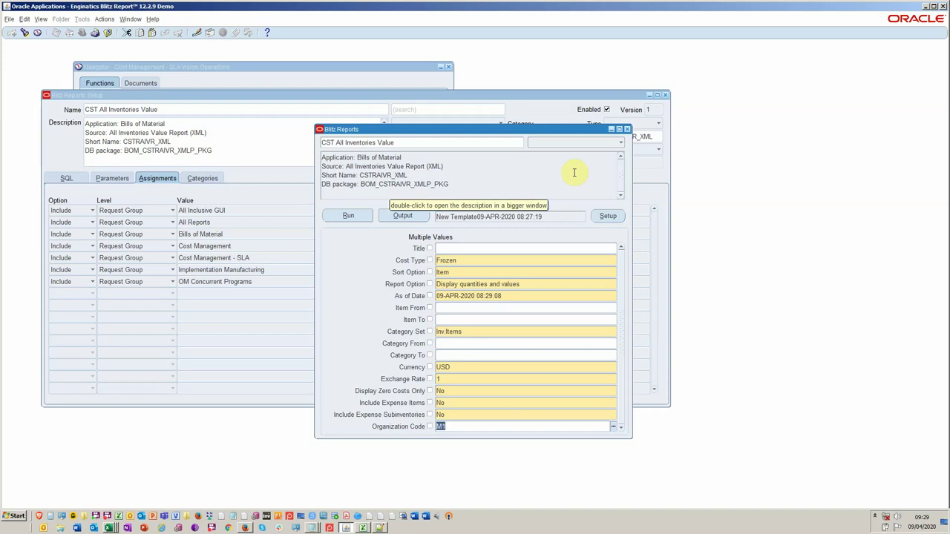
Step: Comment version 1 of the report with 'basic sanity test done 9/4/20'
left_click(627, 130)
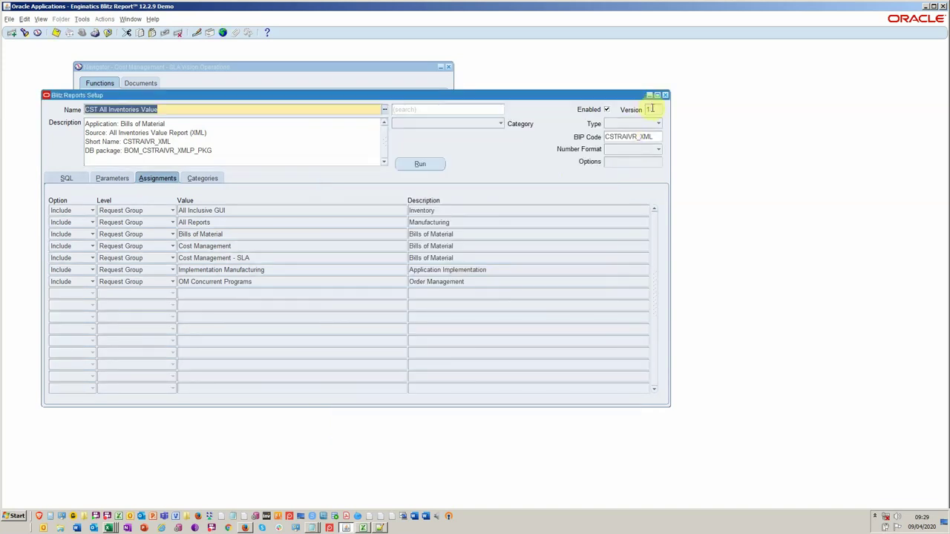
double_click(650, 109)
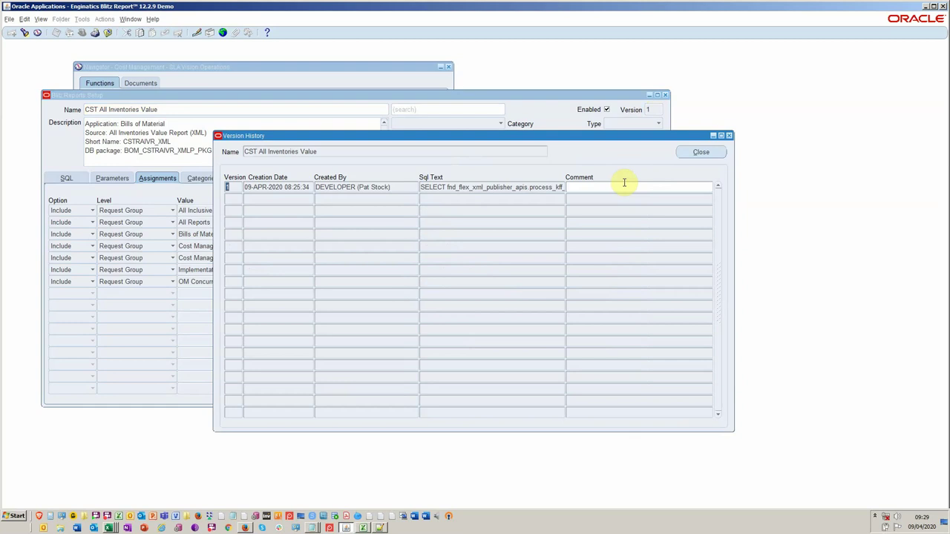
left_click(618, 188)
type("basic sanity test done 9/4/20")
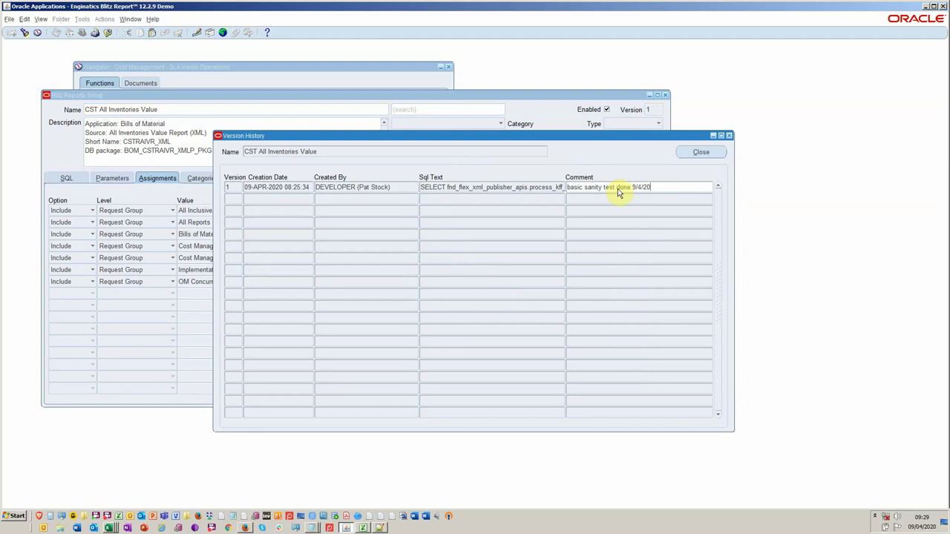
left_click(702, 153)
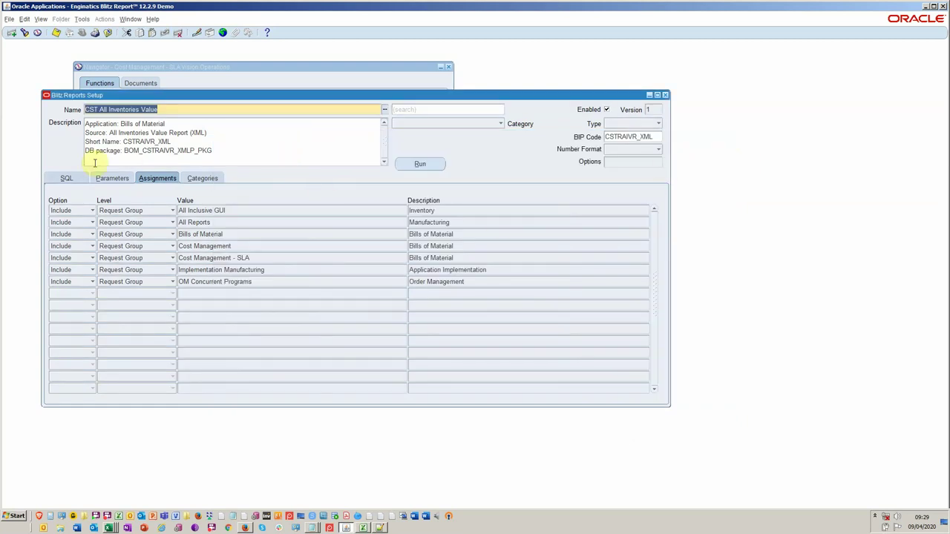
Step: Export CST All Inventories Value as an XML report including LOVs and Categories
left_click(69, 178)
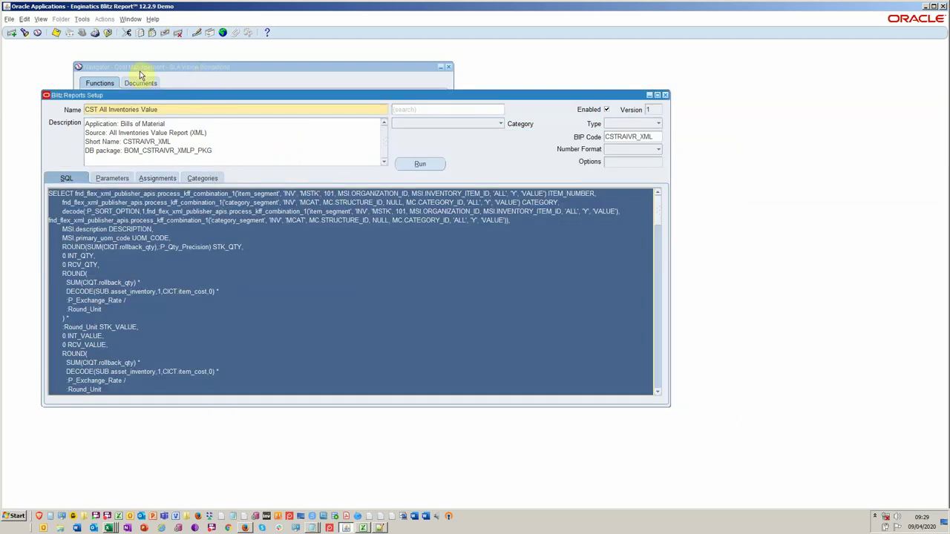
left_click(83, 19)
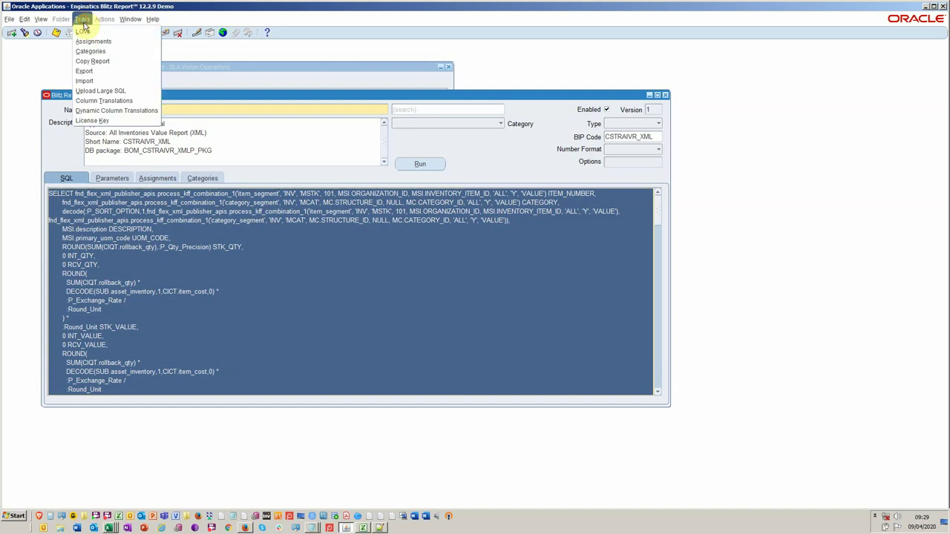
left_click(101, 72)
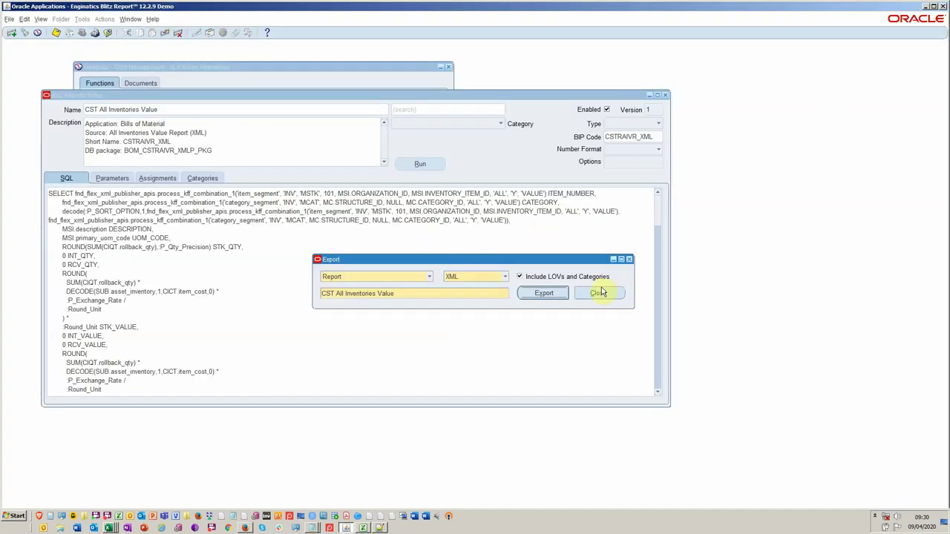
left_click(601, 292)
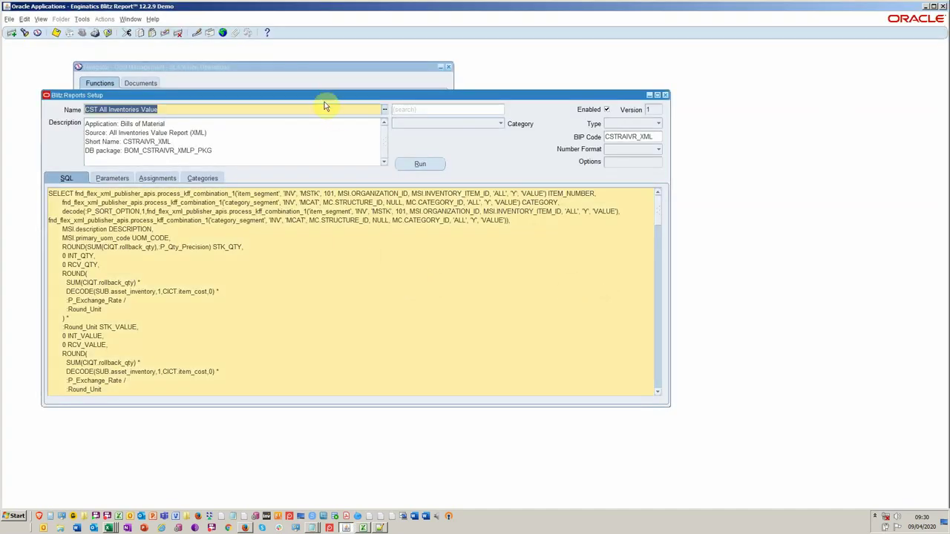
Step: Clear the report from the setup form and choose XML Upload as the import source
left_click_drag(322, 95, 359, 93)
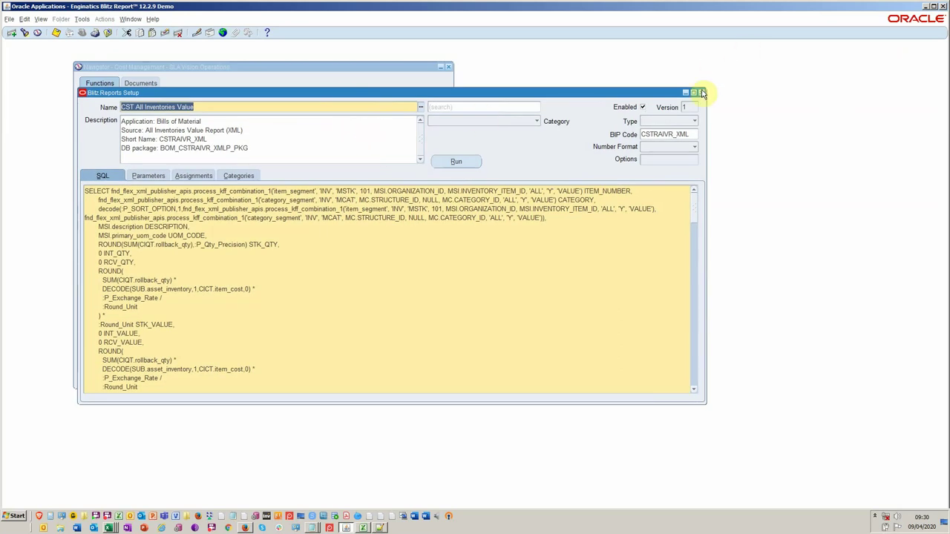
left_click(164, 32)
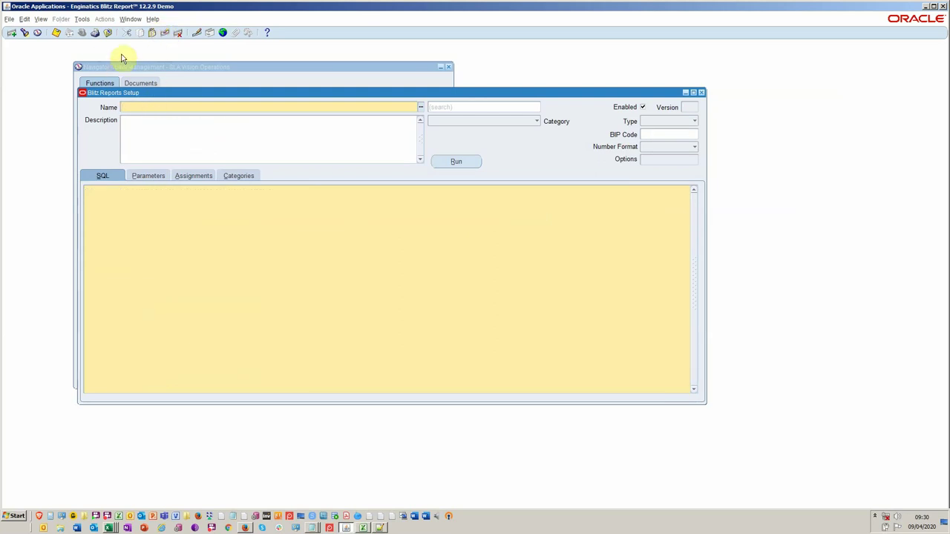
left_click(82, 20)
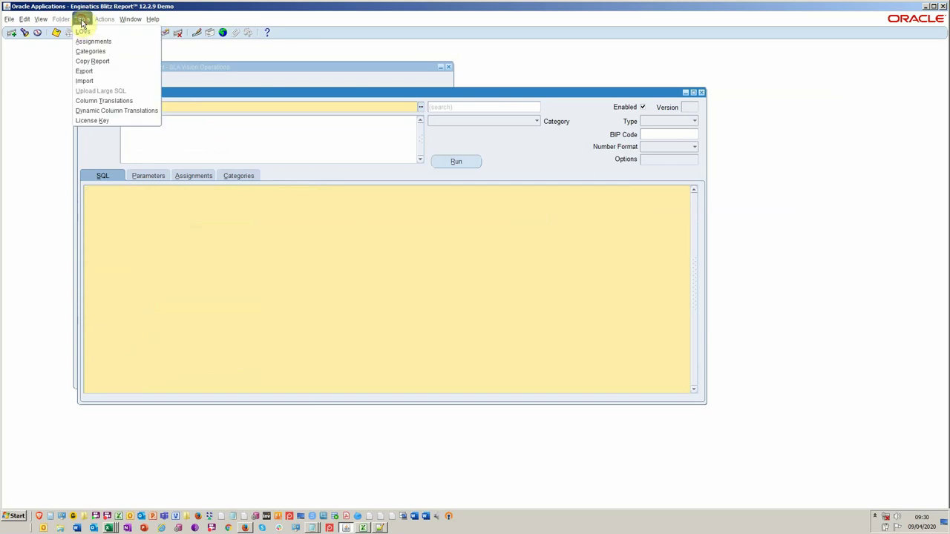
left_click(95, 81)
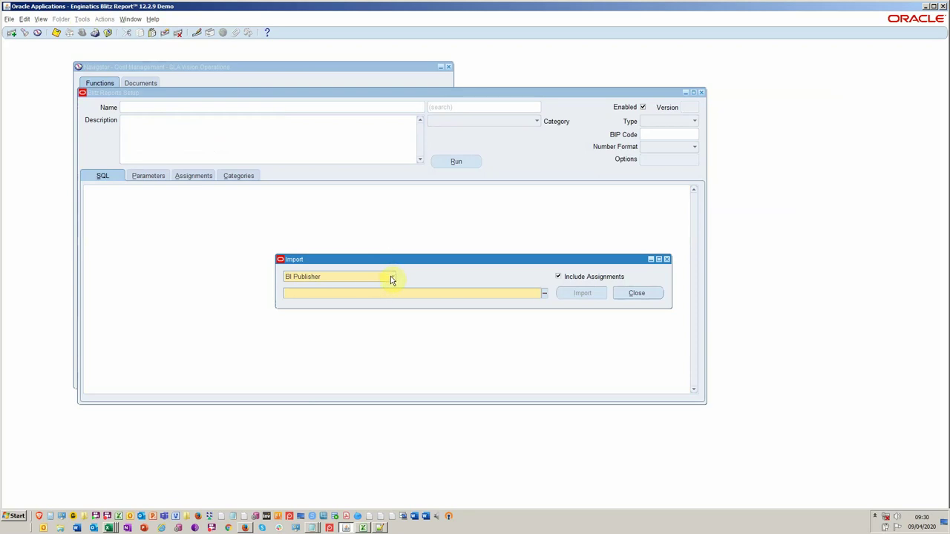
left_click(390, 276)
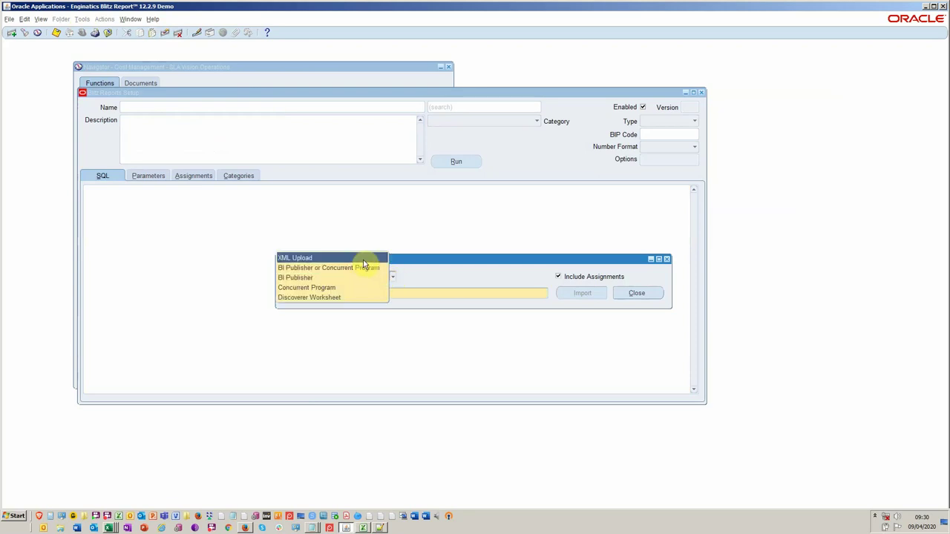
left_click(363, 259)
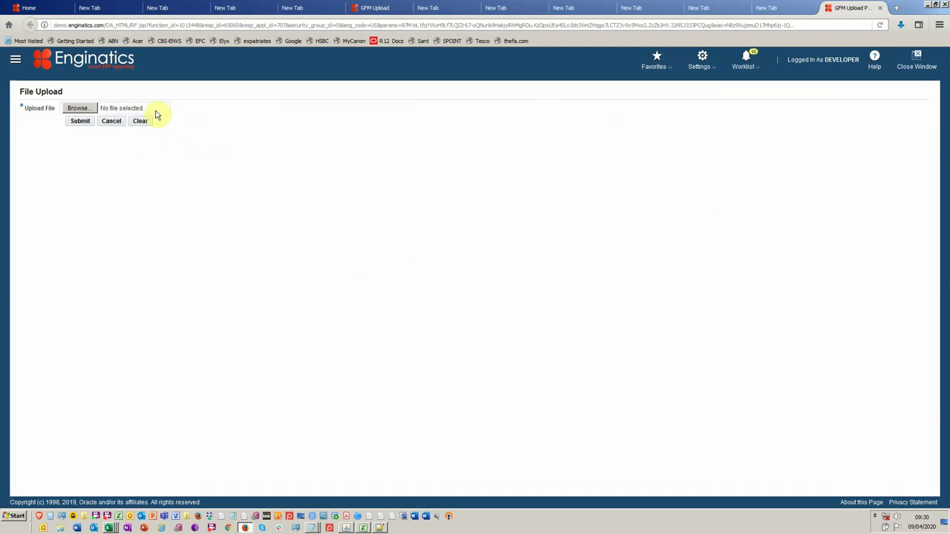
Step: Upload rep_CST_All_Inventories_Value(2).xml from Downloads and switch back to Blitz Report
left_click(154, 111)
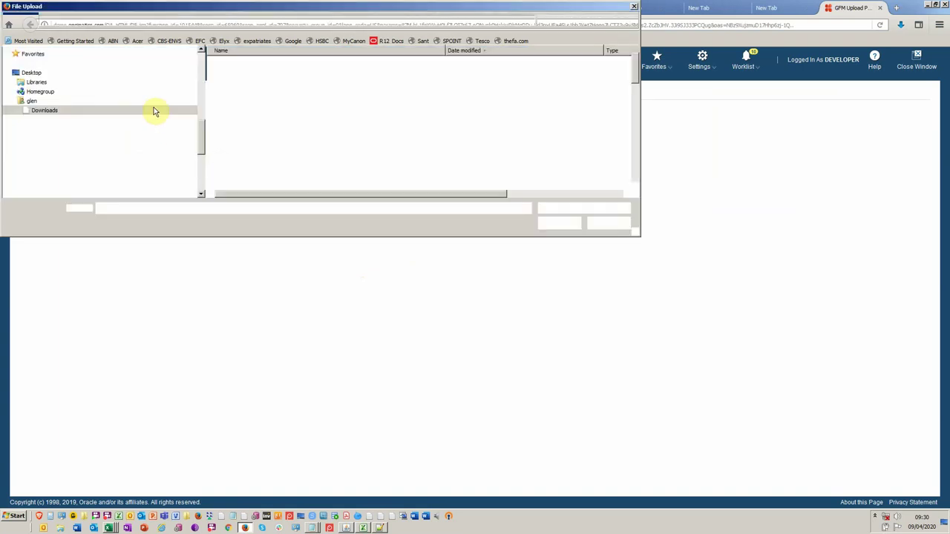
double_click(242, 66)
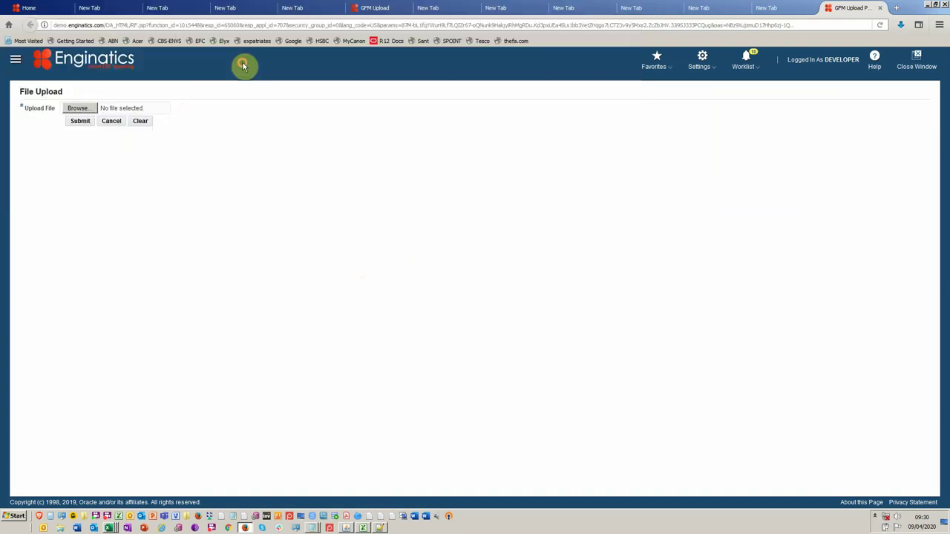
left_click(79, 124)
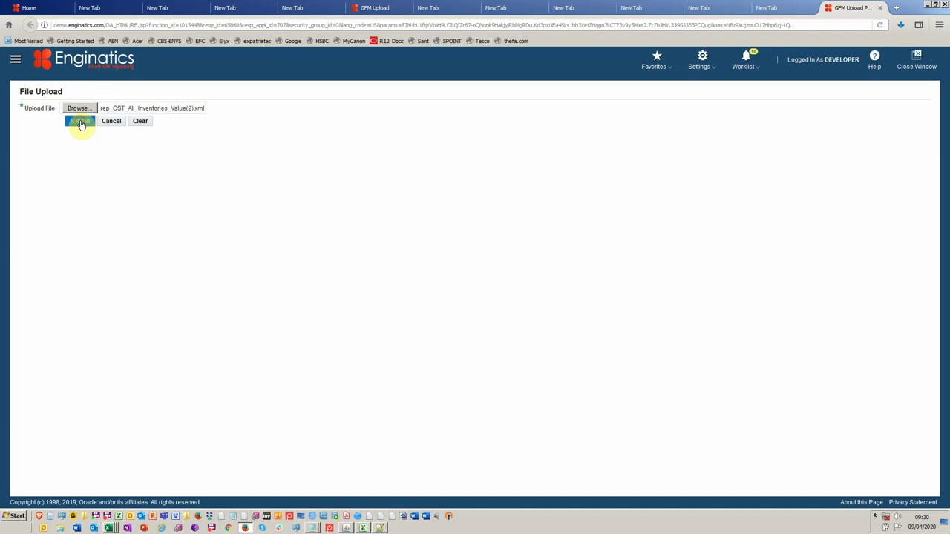
key("alt+Tab")
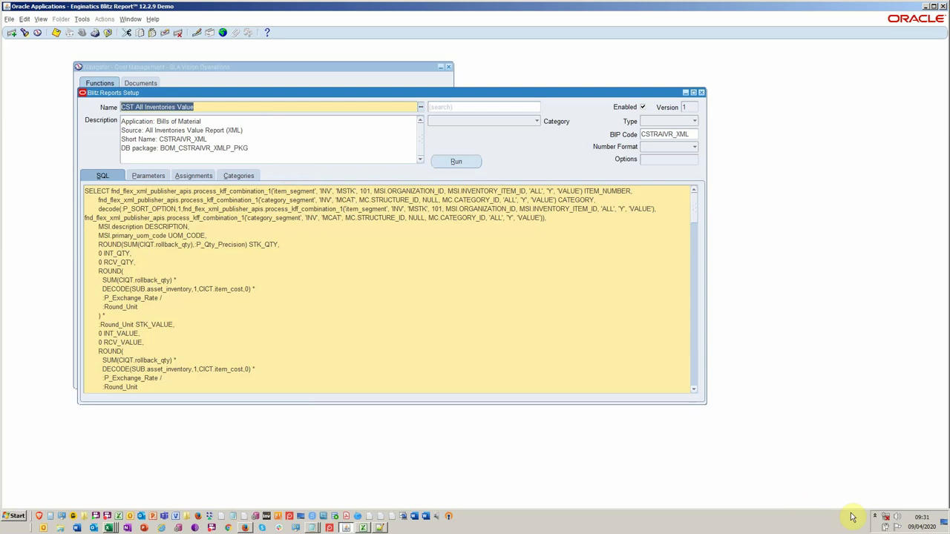
left_click(876, 517)
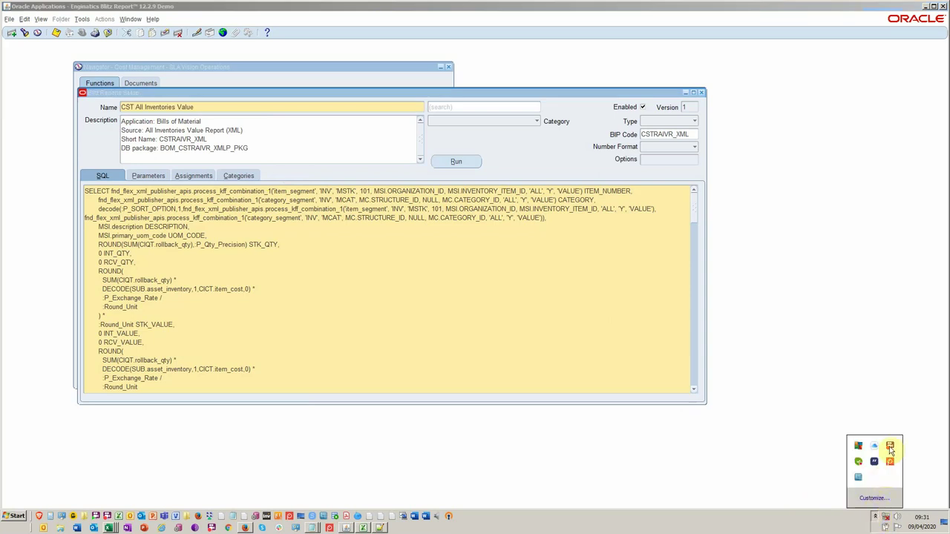
right_click(889, 444)
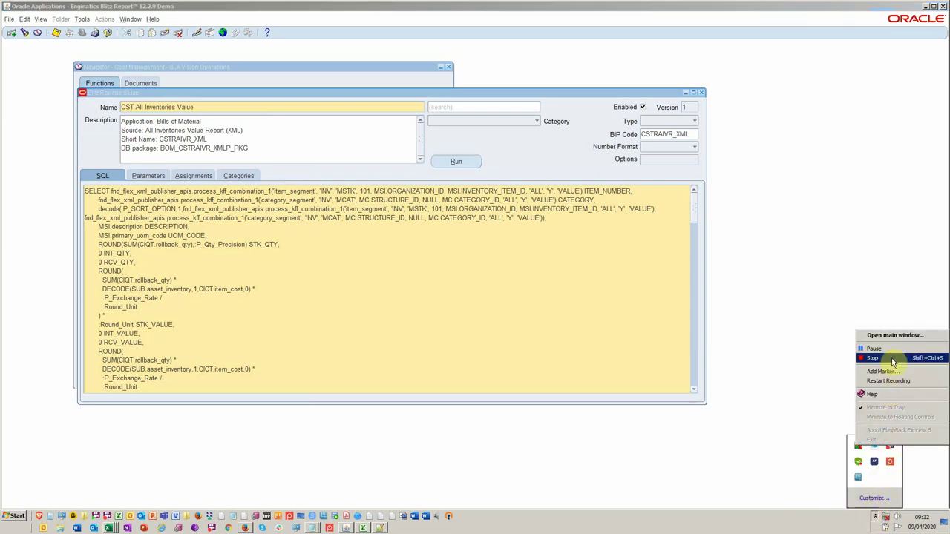